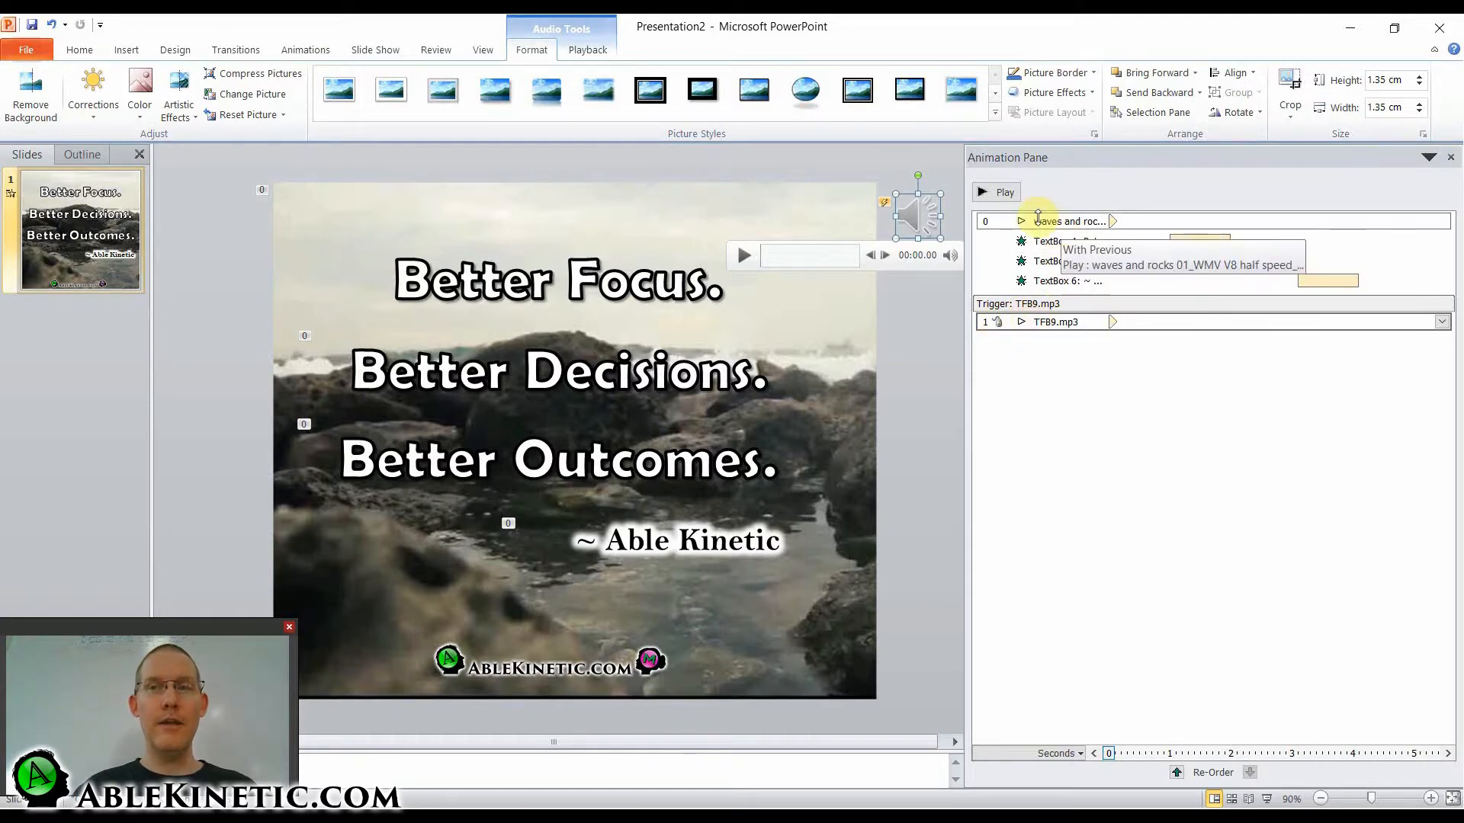
Move the TFB9.mp3 audio to the start of the slide's animation order and make it start with previous.
{"action": "left_click_drag", "start_coordinate": [1046, 327], "coordinate": [1034, 218]}
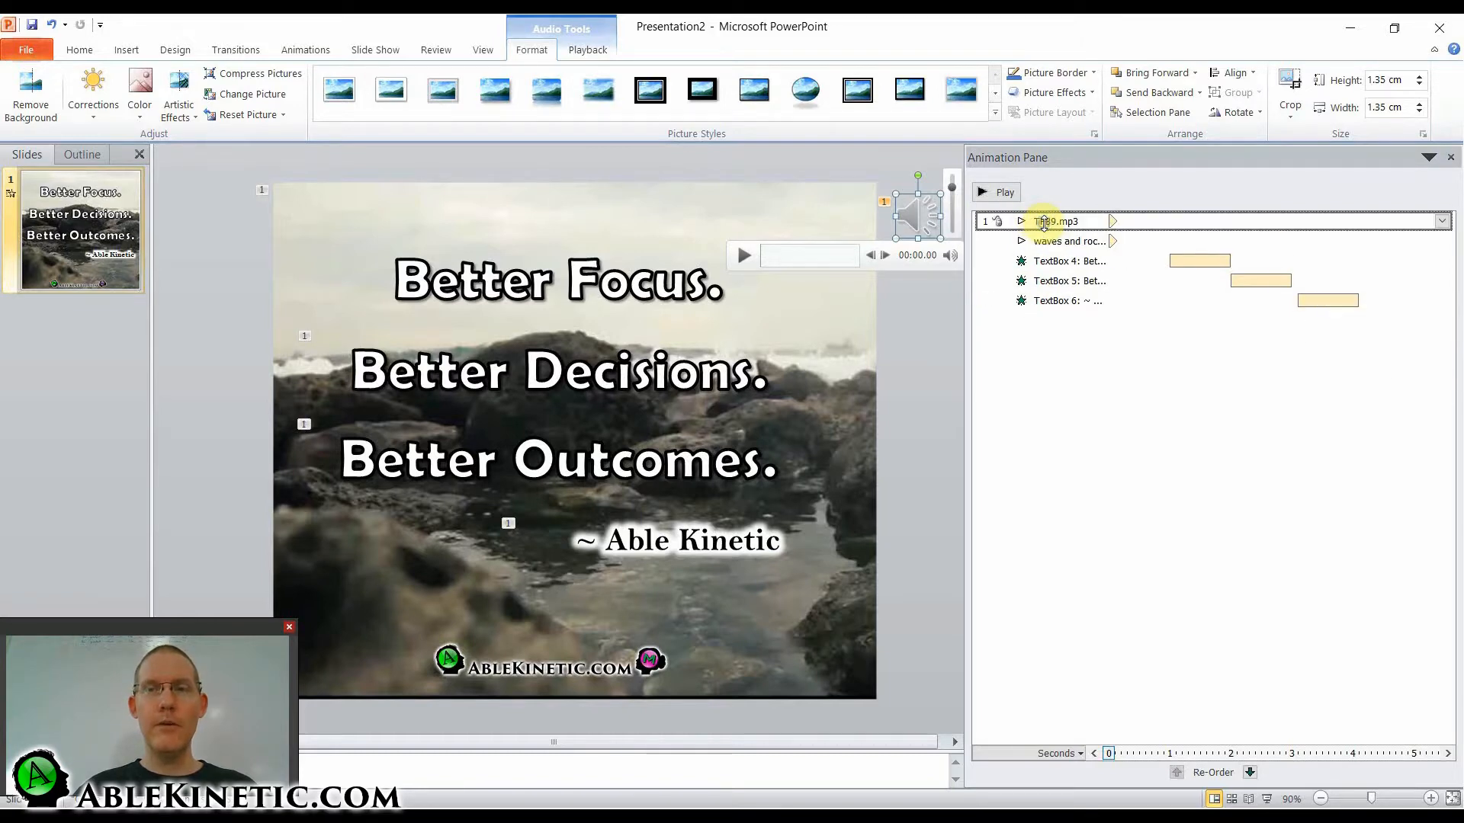
{"action": "right_click", "coordinate": [1271, 225]}
{"action": "left_click", "coordinate": [1307, 265]}
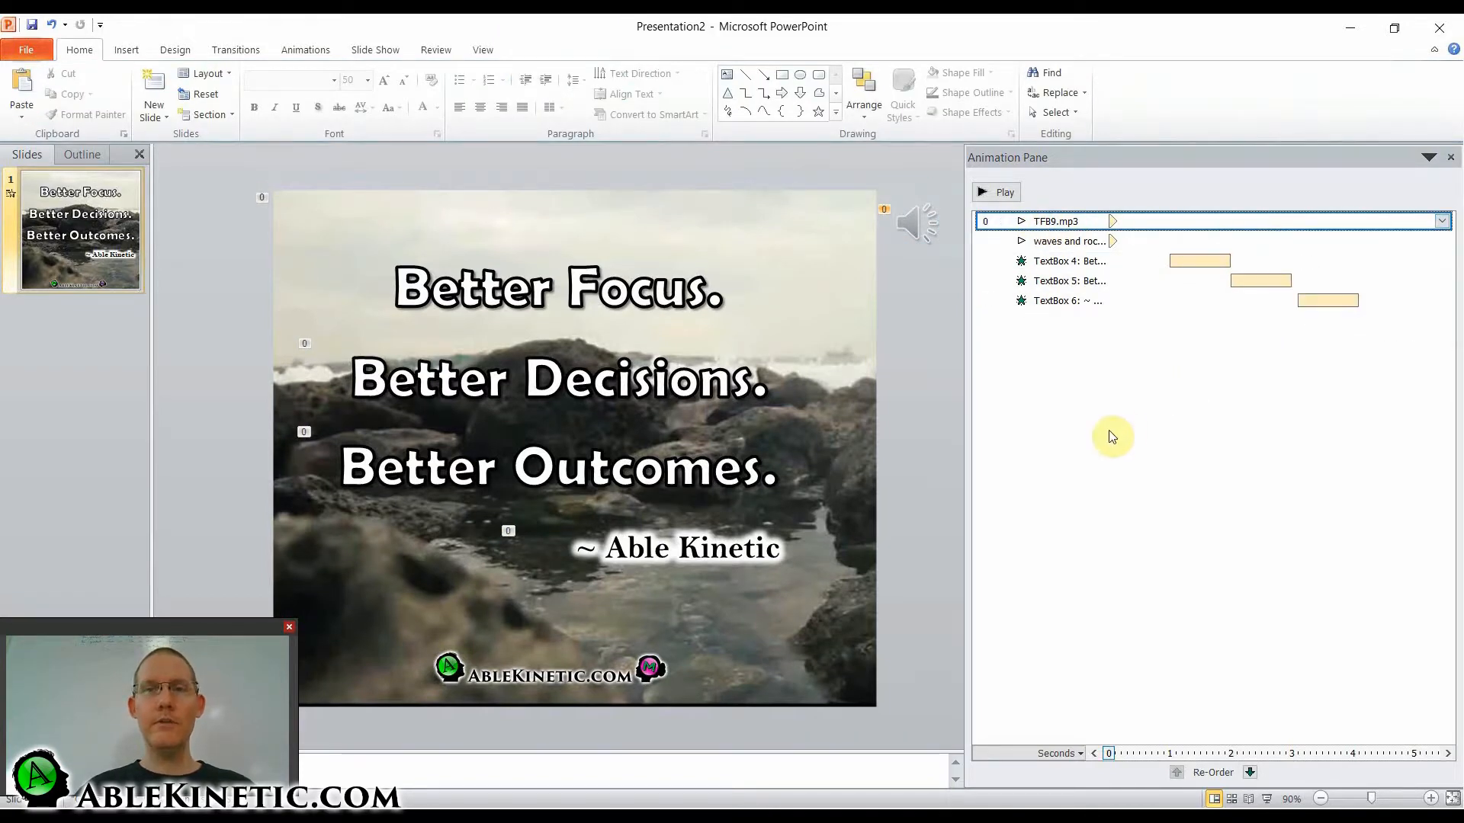
Check the trimmed duration of the waves and rocks background video, and close its trim settings.
{"action": "left_click", "coordinate": [809, 288]}
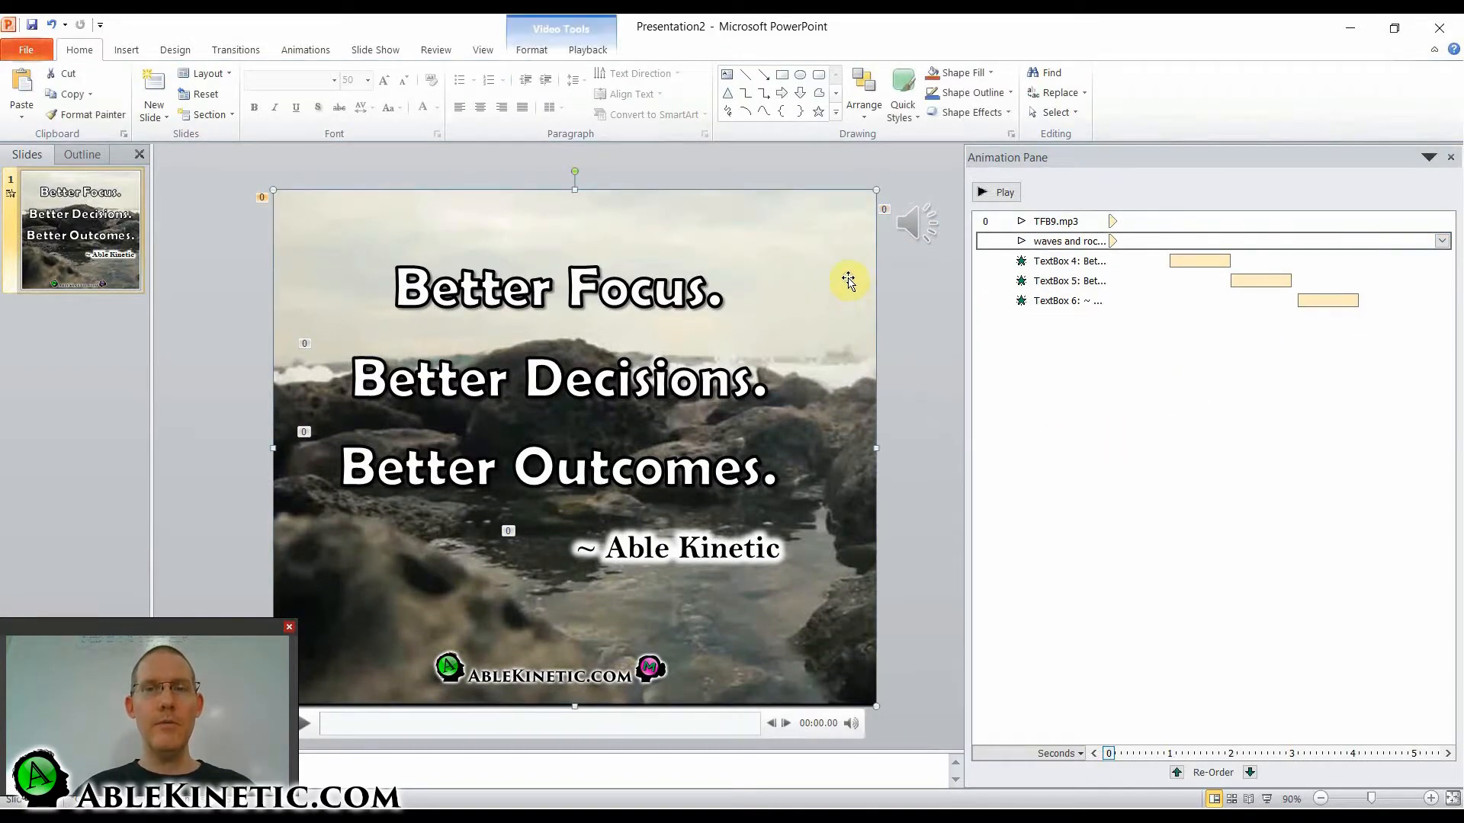
{"action": "left_click", "coordinate": [588, 50]}
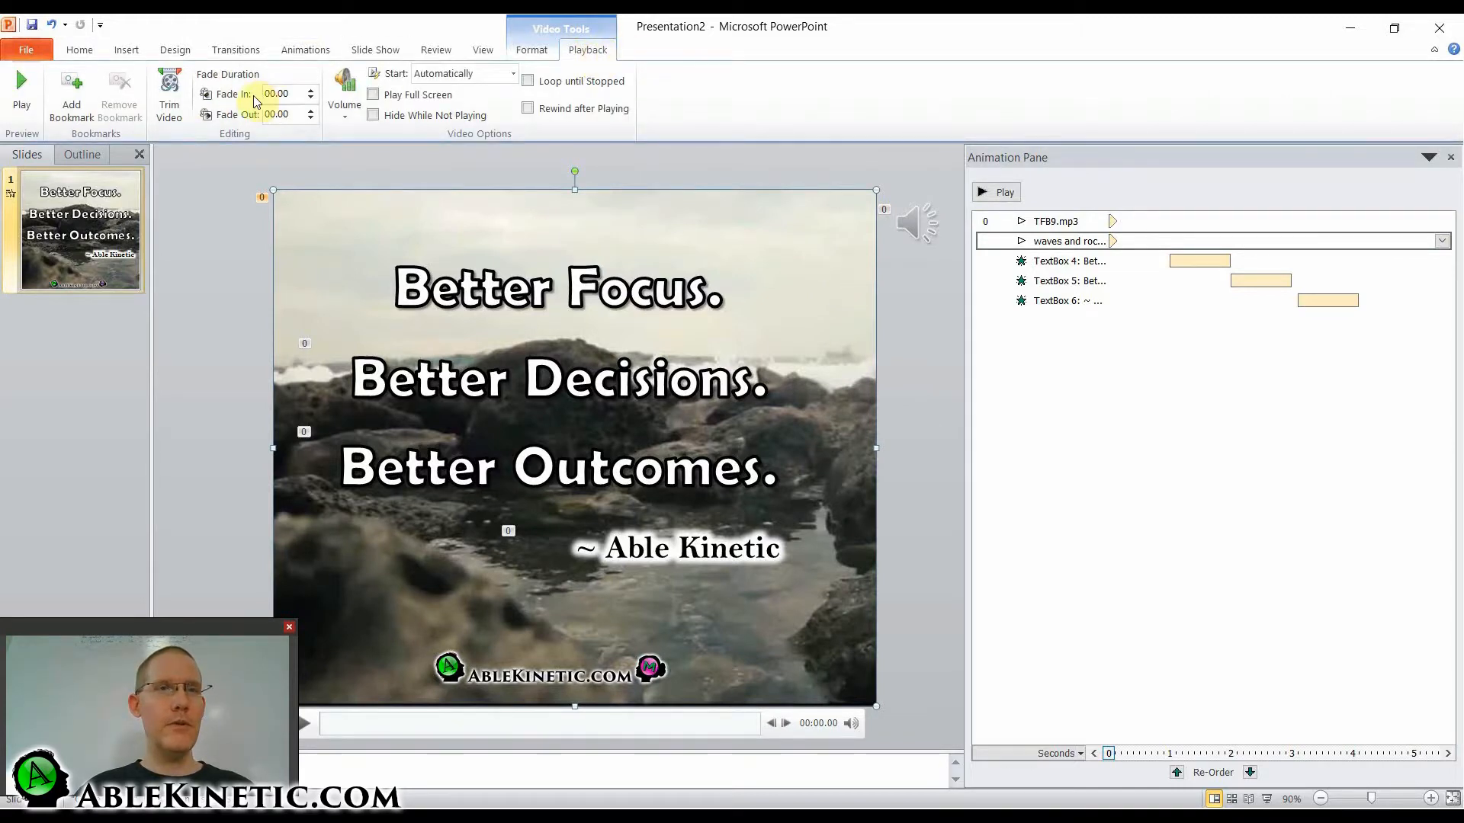
{"action": "left_click", "coordinate": [169, 95]}
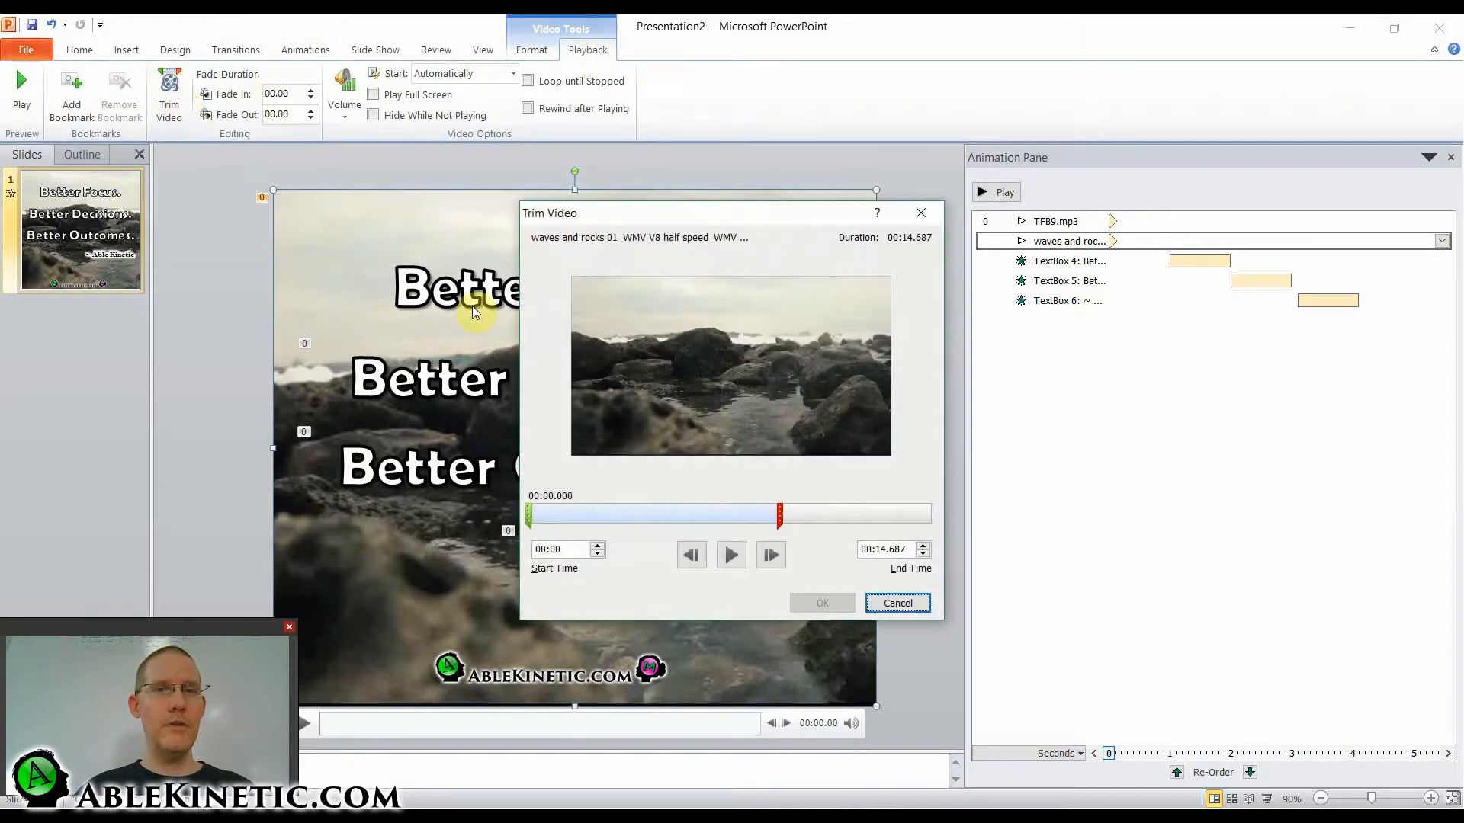
{"action": "left_click", "coordinate": [921, 213]}
{"action": "left_click", "coordinate": [921, 277]}
Trim the TFB9.mp3 audio to start at 00:38.652 and end at 00:52.700.
{"action": "left_click", "coordinate": [917, 225]}
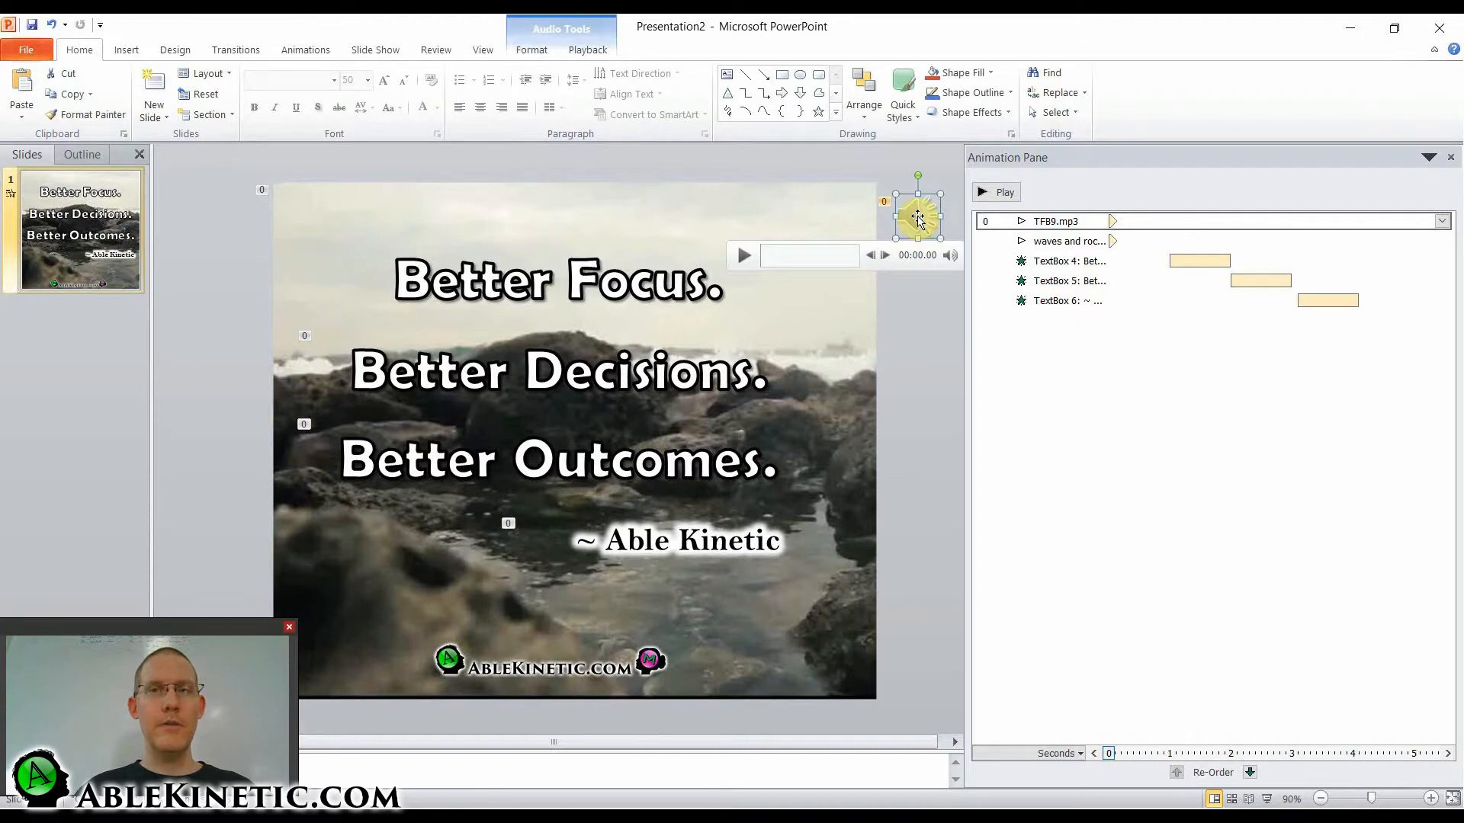
{"action": "left_click", "coordinate": [588, 50]}
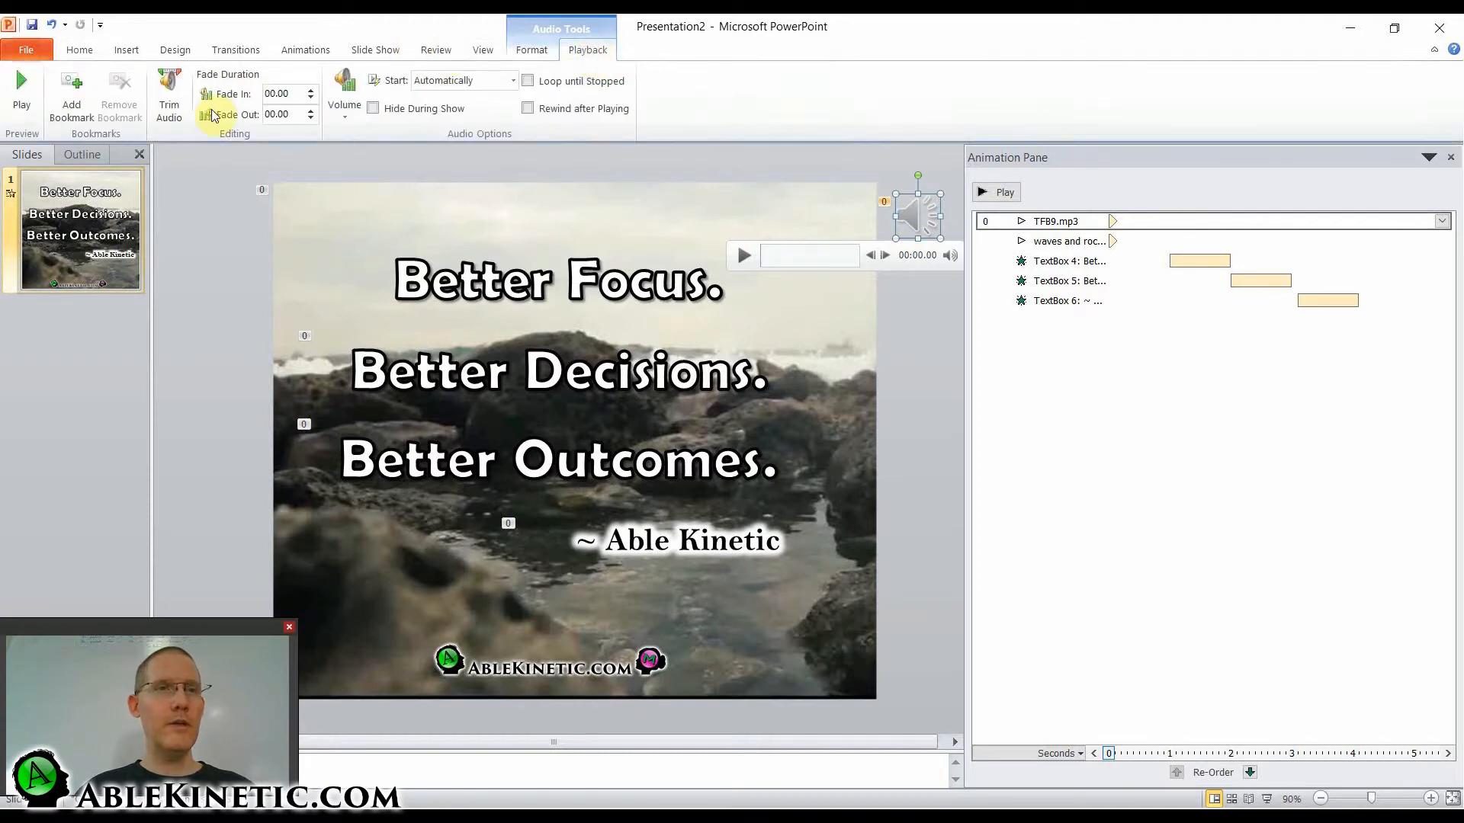
{"action": "left_click", "coordinate": [181, 120]}
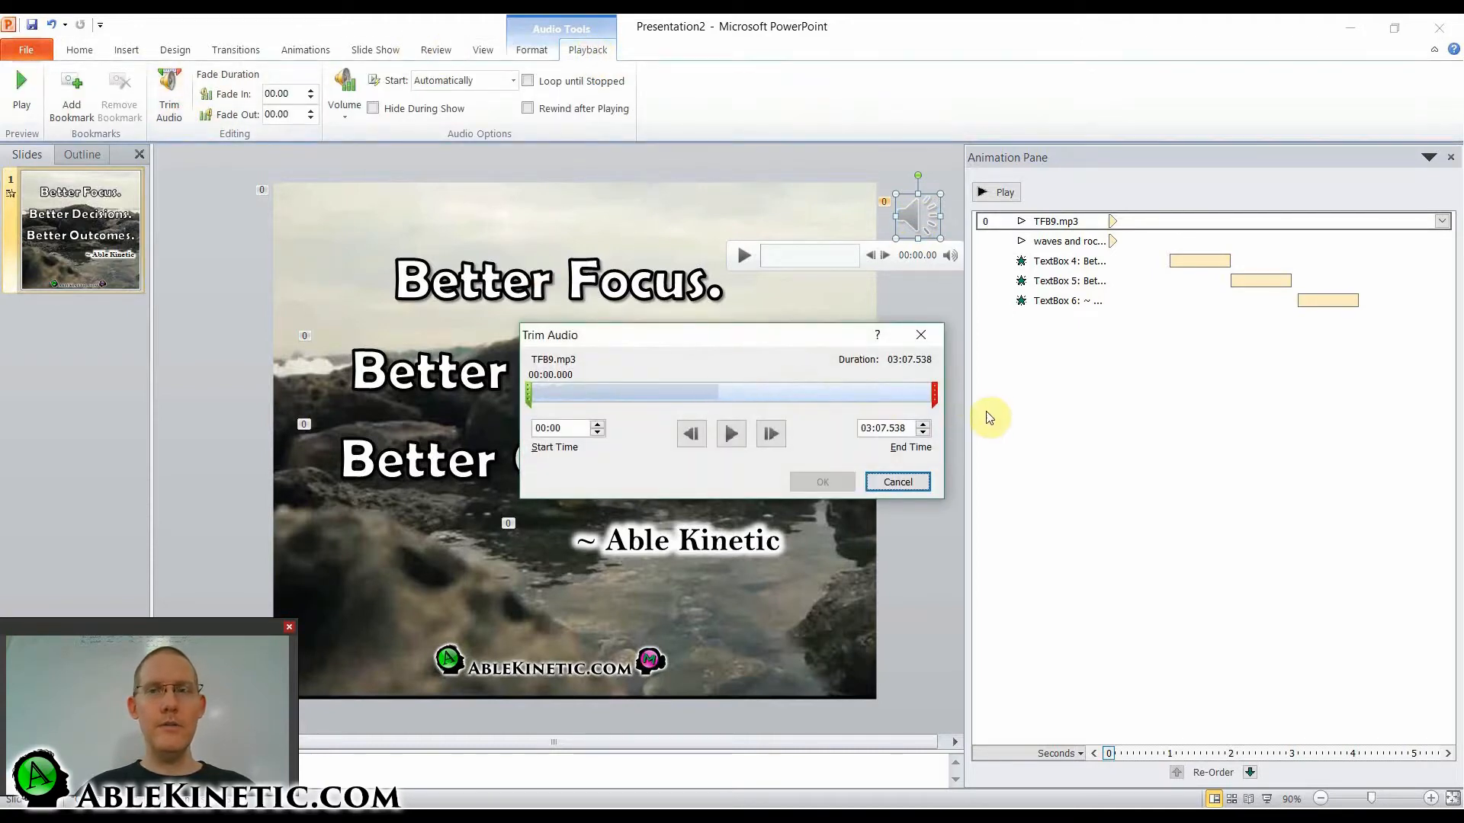
{"action": "left_click_drag", "start_coordinate": [931, 391], "coordinate": [675, 387]}
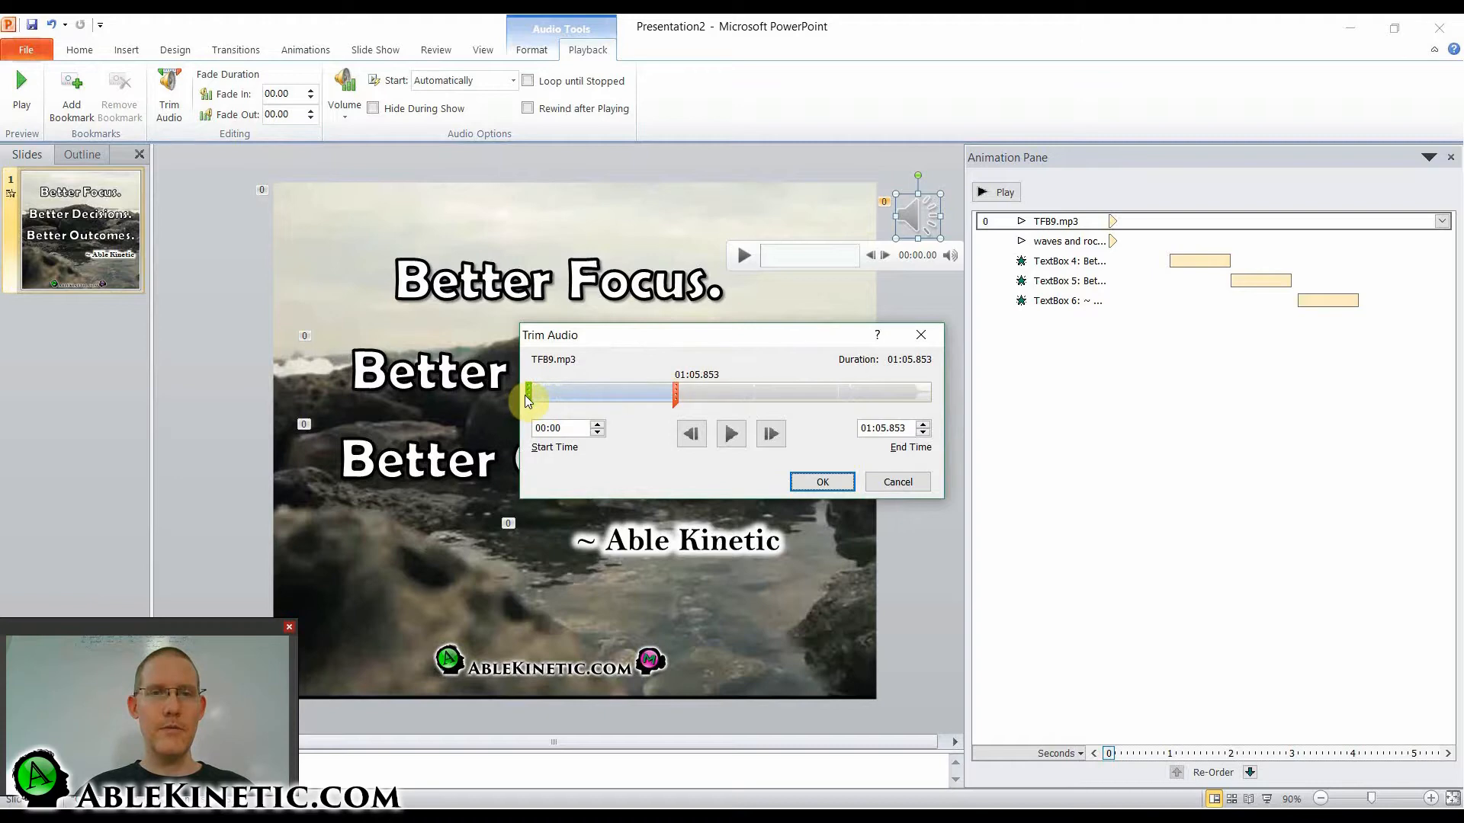
{"action": "left_click_drag", "start_coordinate": [526, 394], "coordinate": [644, 398]}
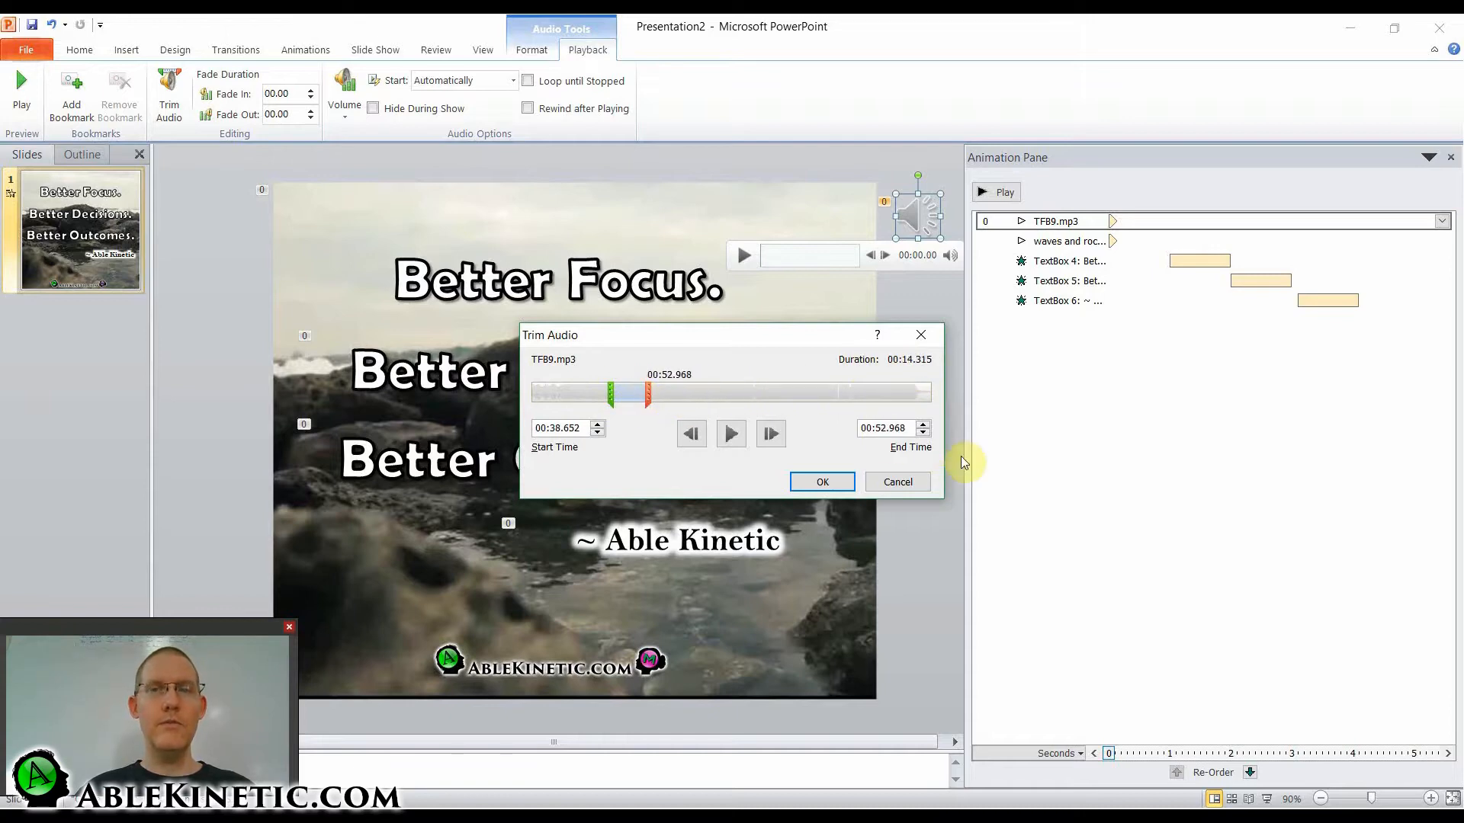
{"action": "left_click", "coordinate": [923, 432]}
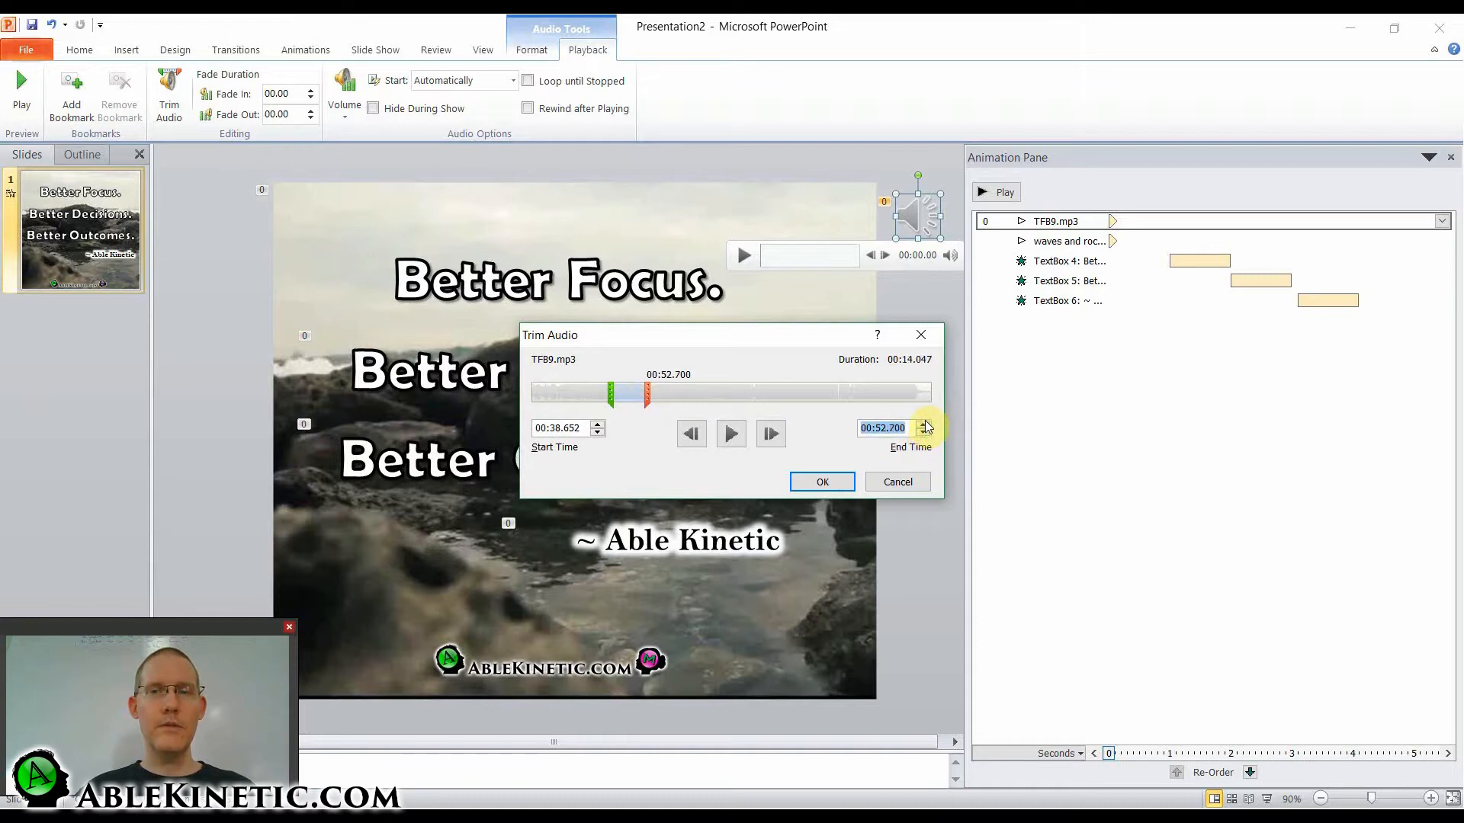
{"action": "left_click", "coordinate": [839, 480]}
{"action": "left_click", "coordinate": [926, 459]}
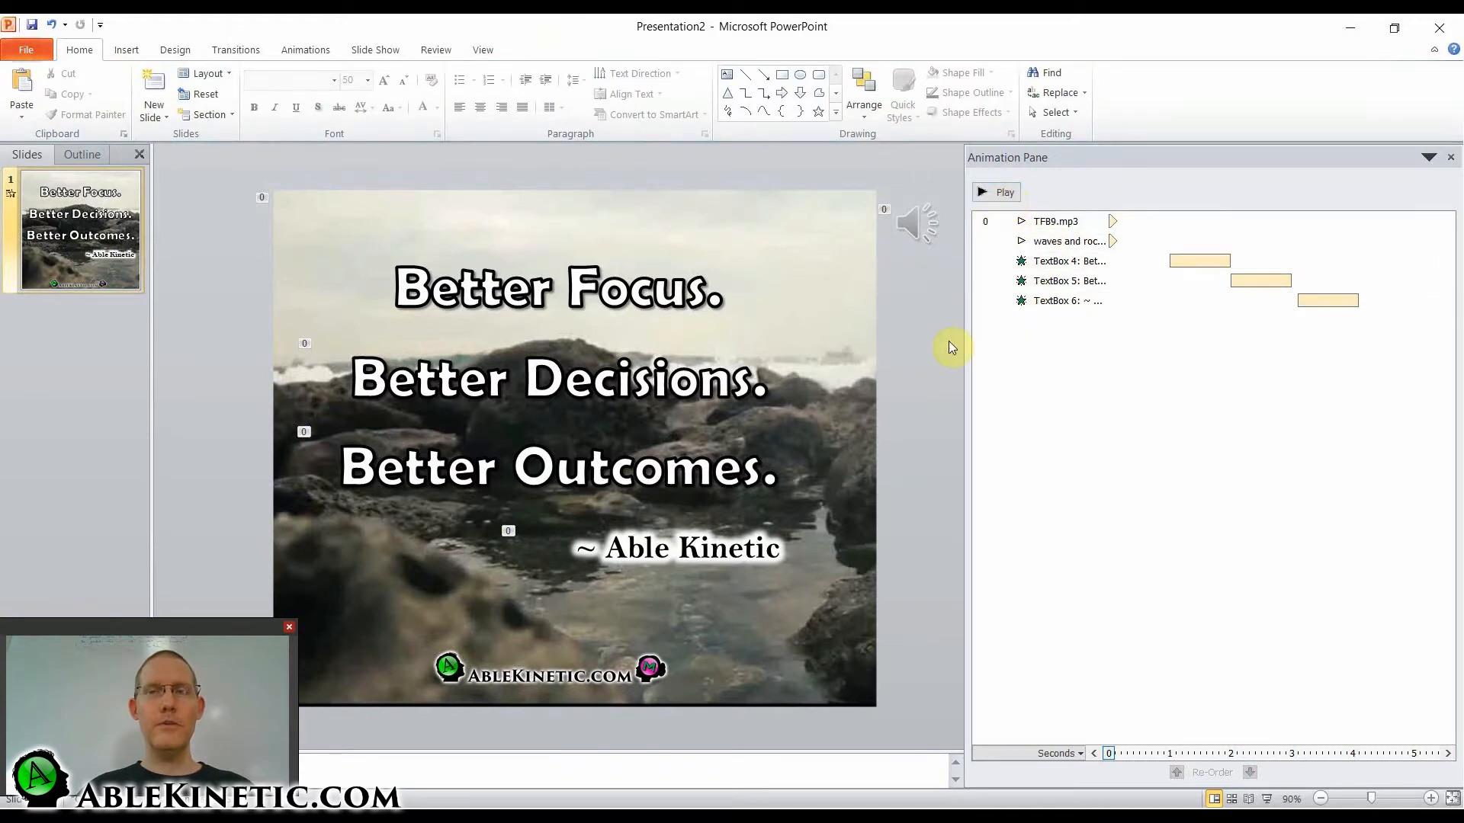
Preview the slide's animations together with the background video and trimmed audio, and stop the playback.
{"action": "mouse_move", "coordinate": [874, 369]}
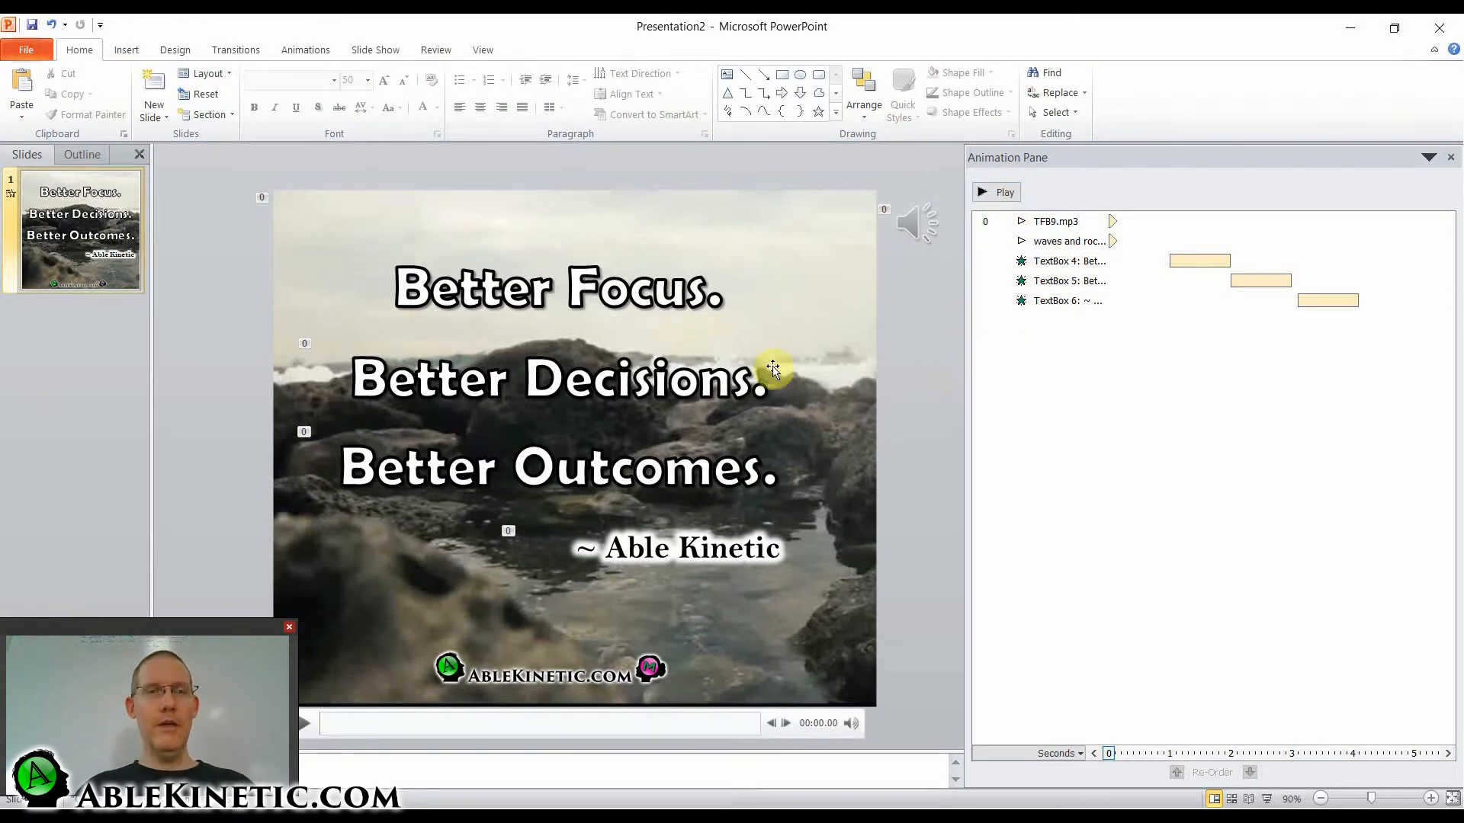
{"action": "left_click", "coordinate": [988, 196]}
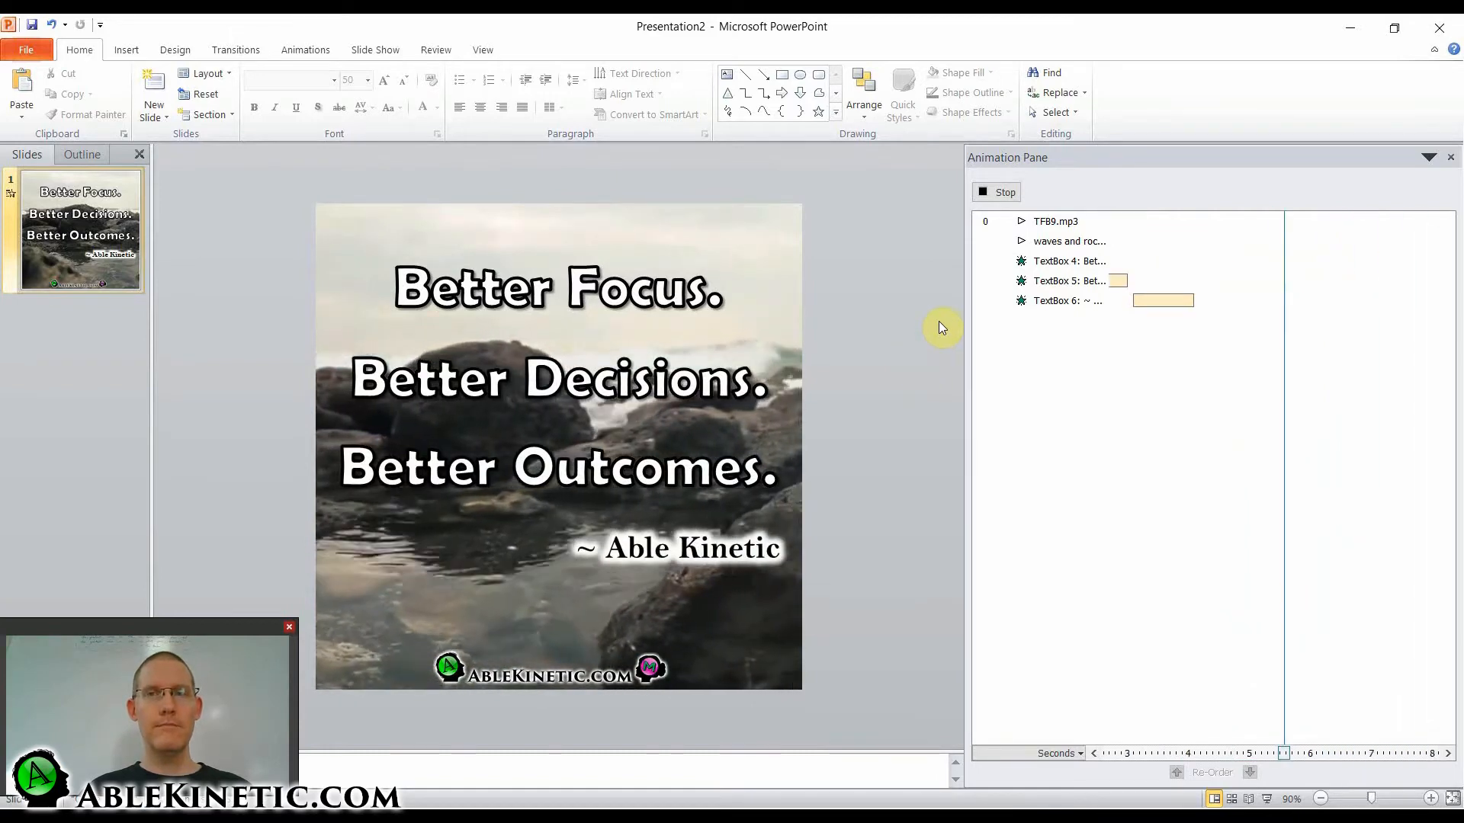
{"action": "left_click", "coordinate": [988, 194]}
{"action": "mouse_move", "coordinate": [583, 501]}
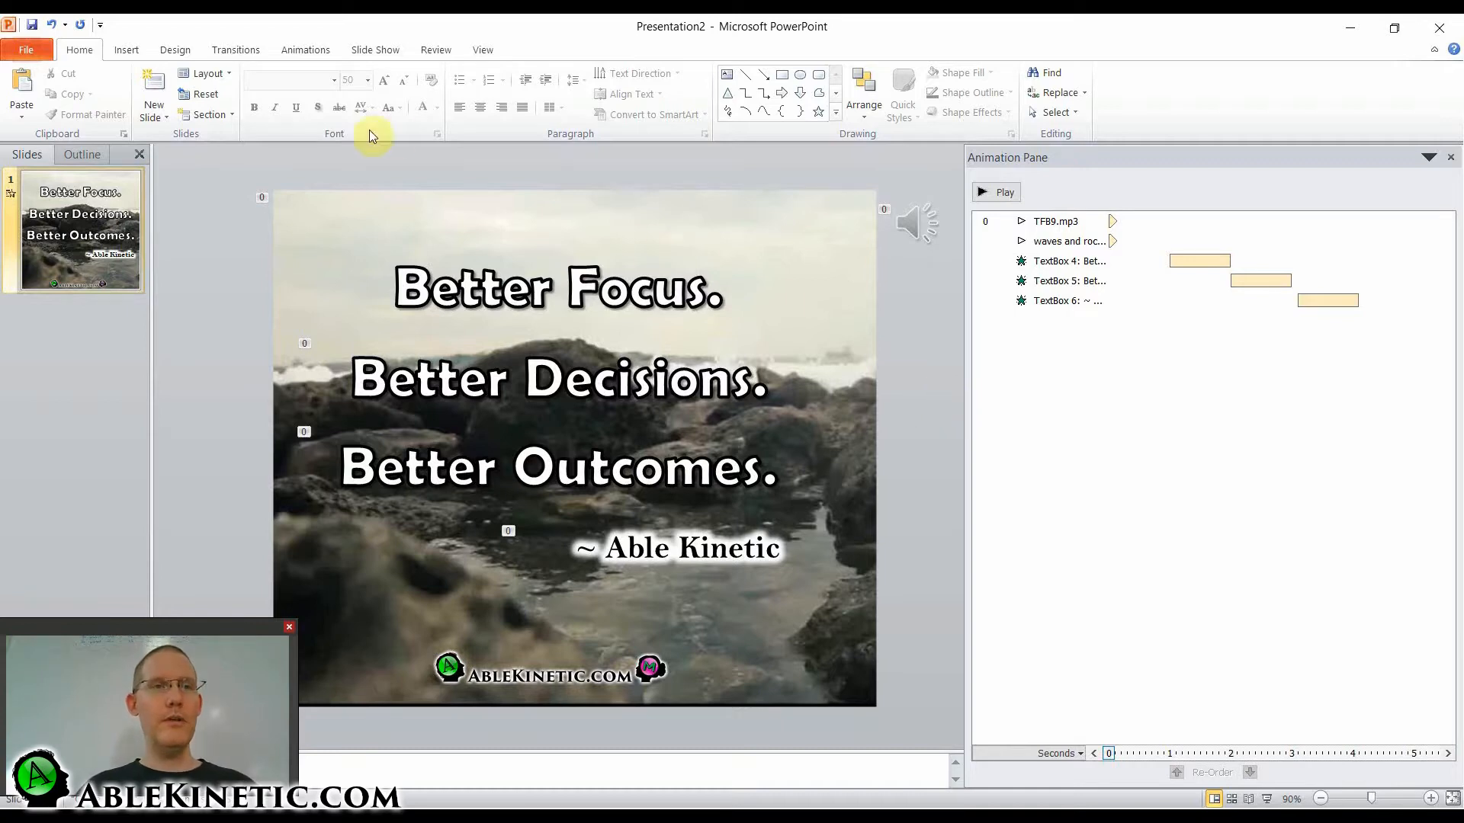
Set up a video export of the presentation at Computer & HD Displays quality, 720 x 720.
{"action": "left_click", "coordinate": [23, 52]}
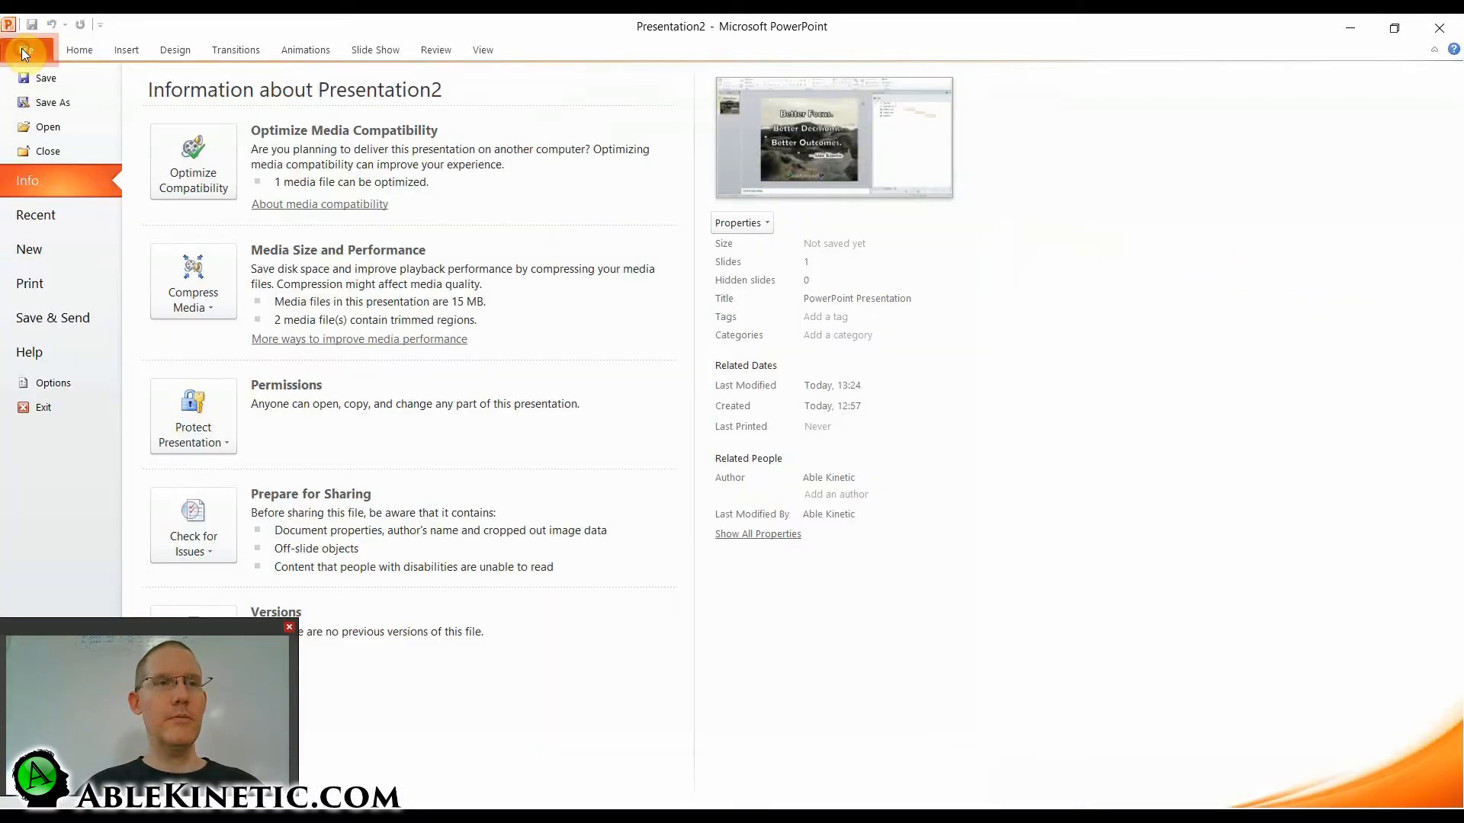
{"action": "left_click", "coordinate": [47, 316]}
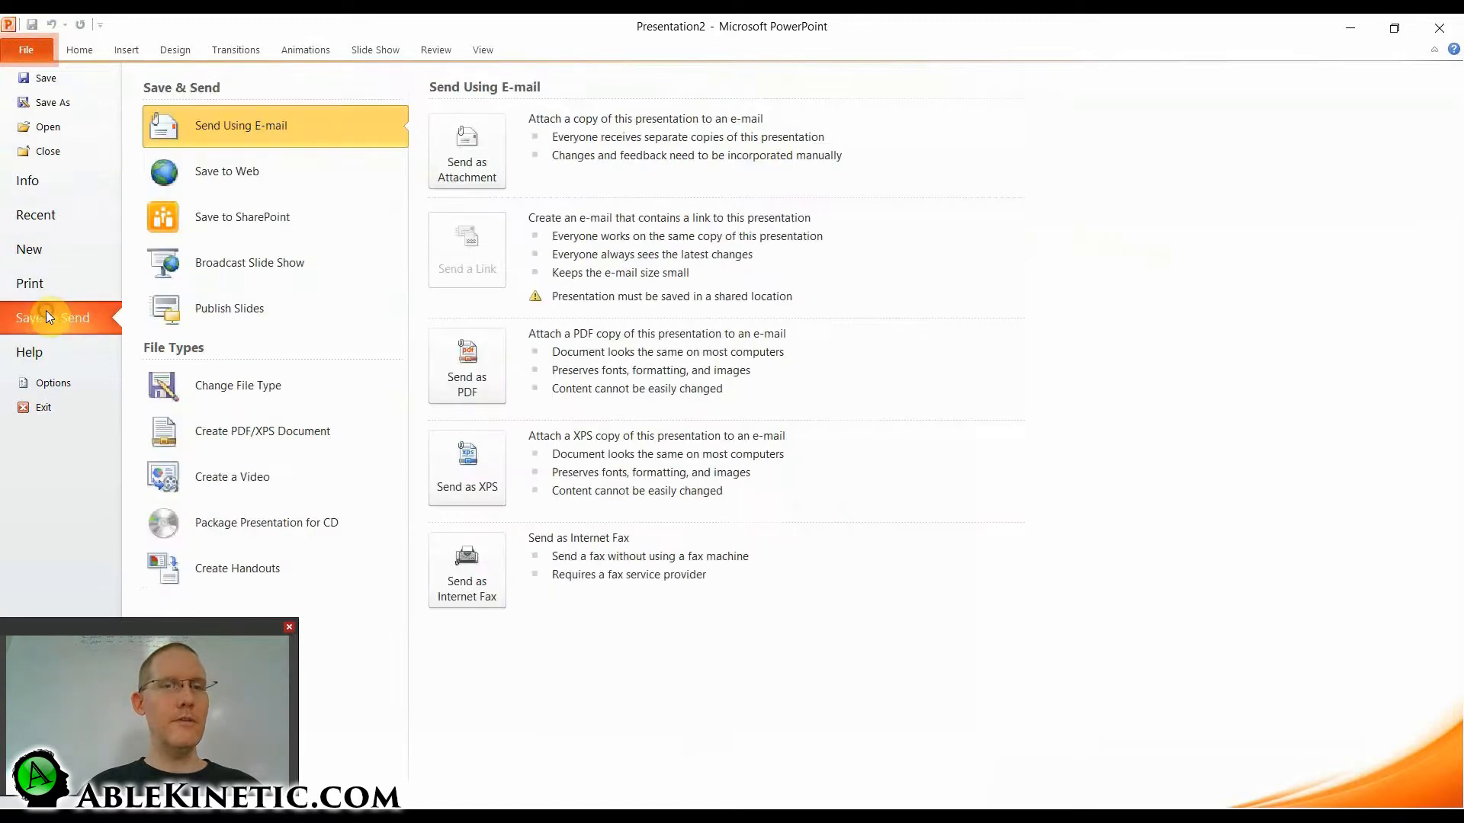
{"action": "left_click", "coordinate": [217, 478]}
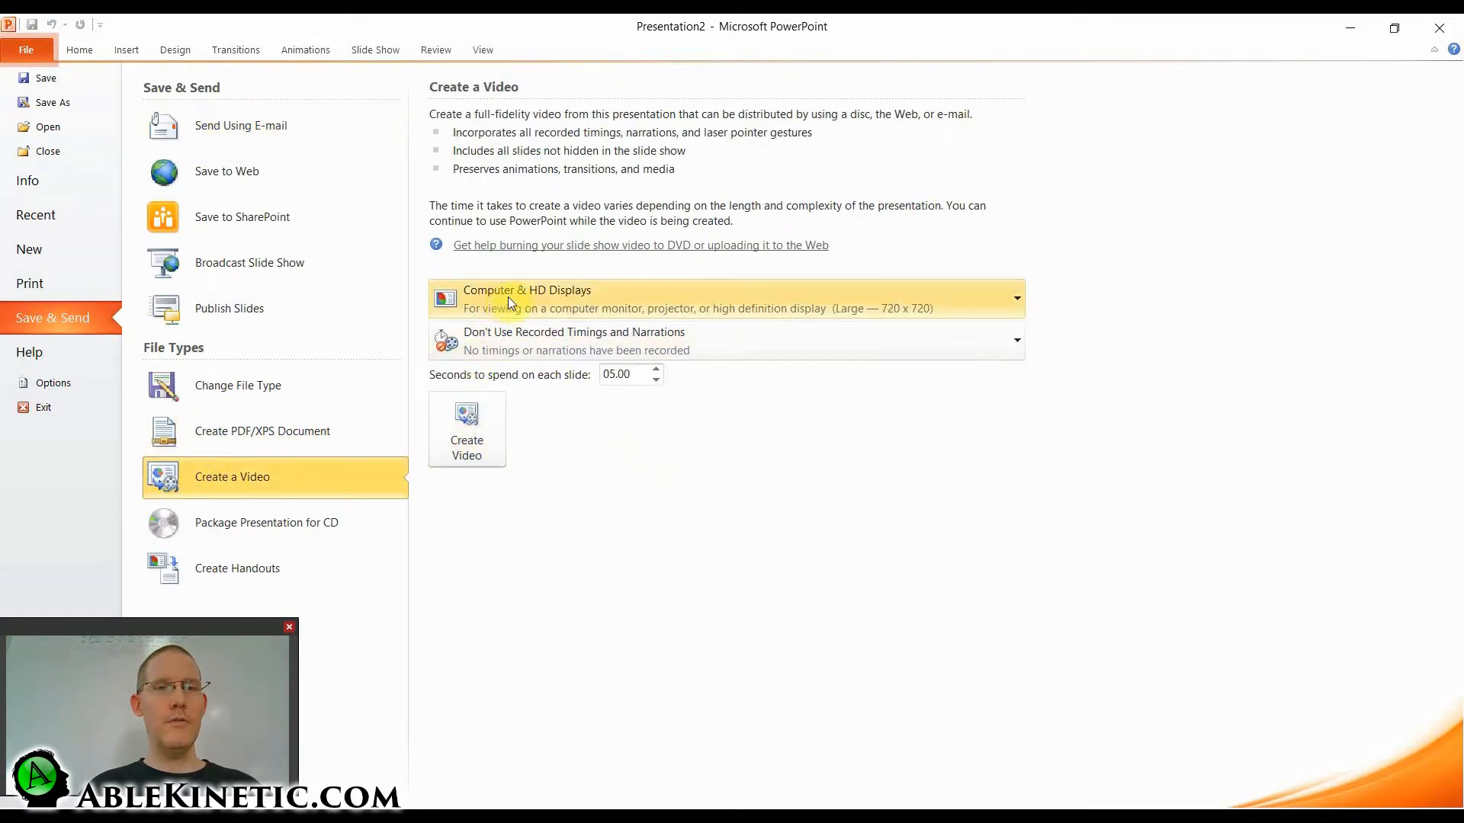
{"action": "left_click", "coordinate": [954, 298]}
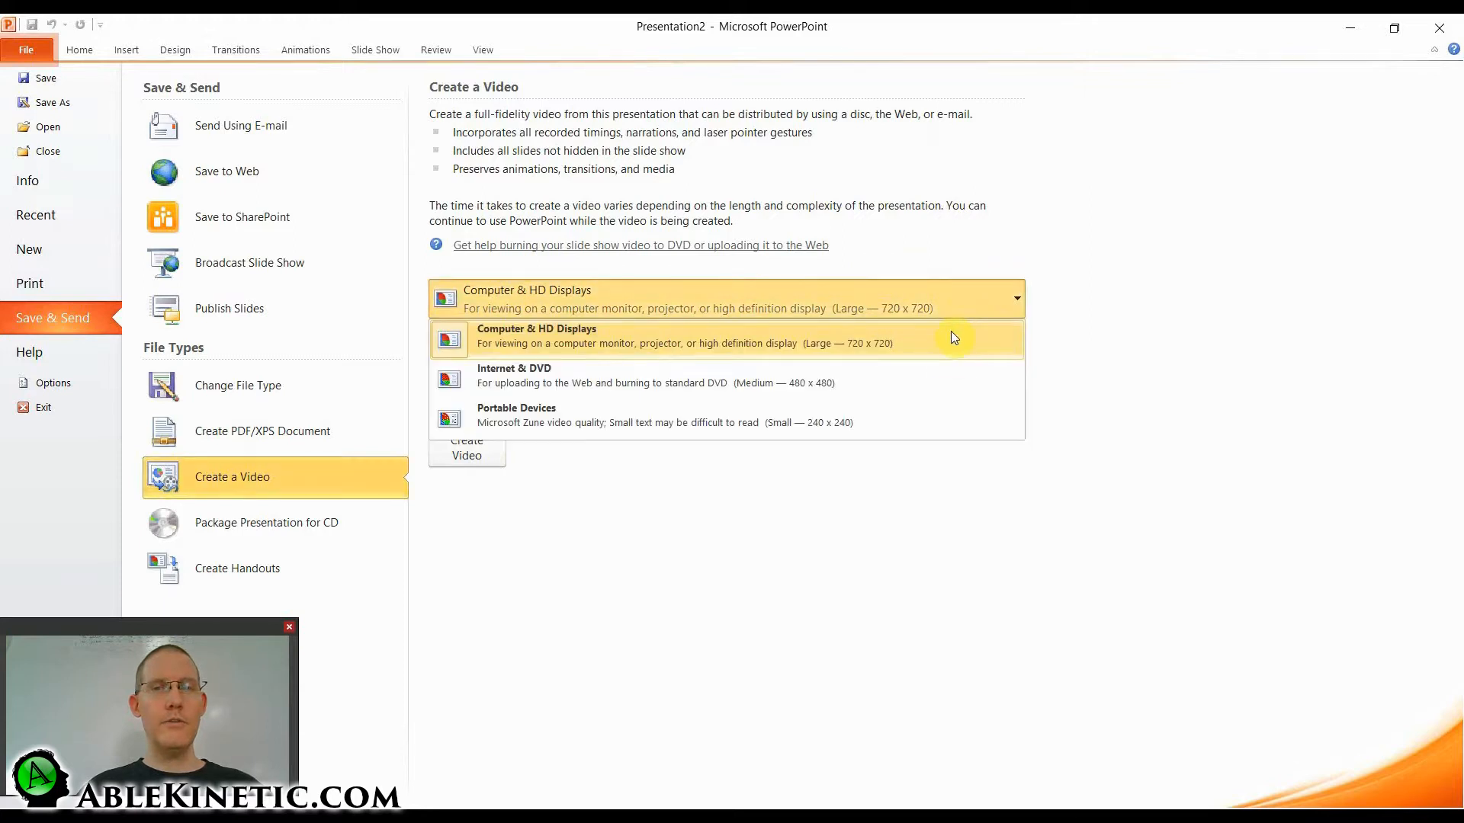
{"action": "left_click", "coordinate": [732, 354]}
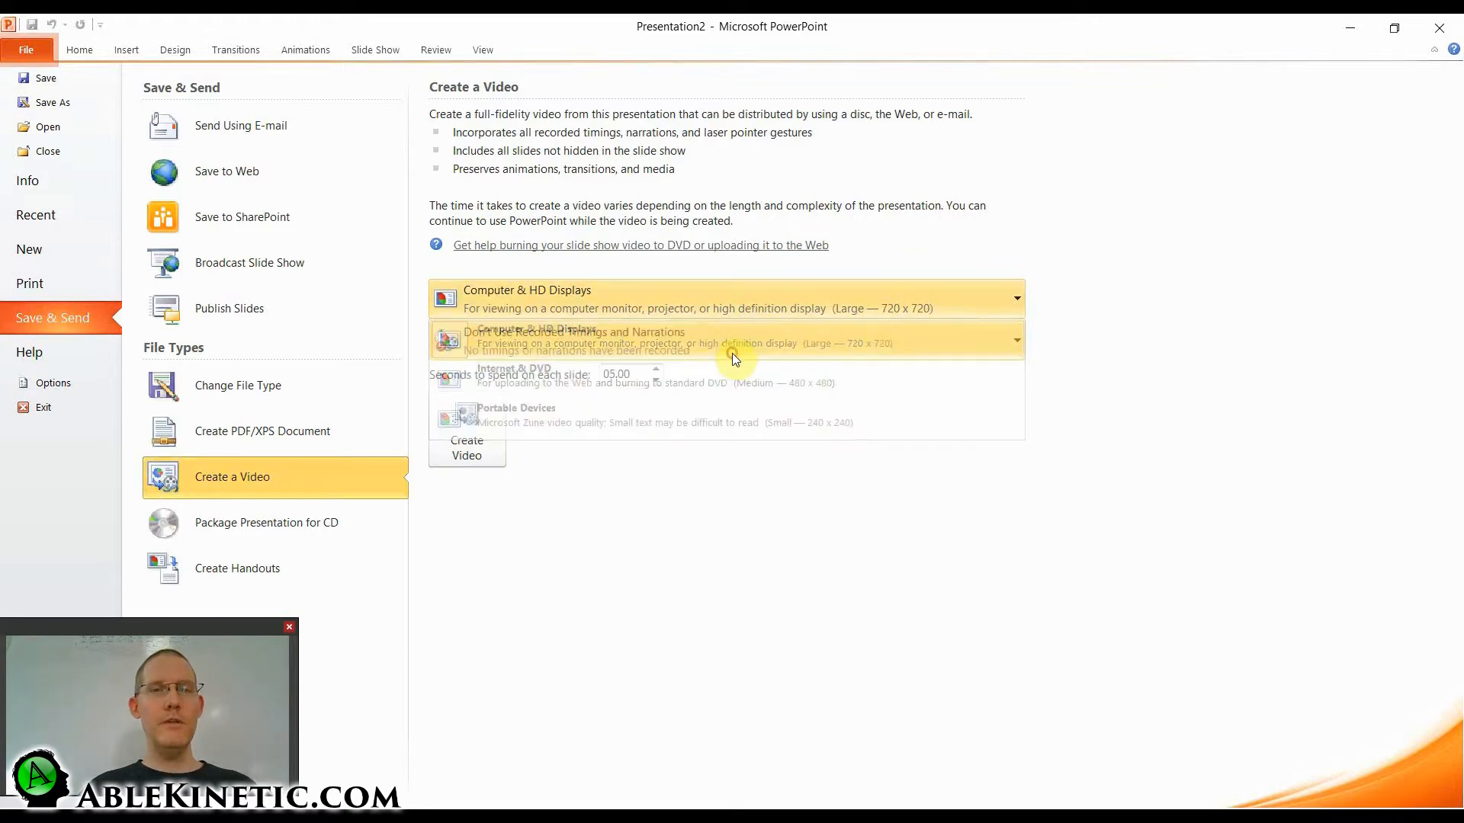
Create the video and save it as Presentation2.wmv in the VBQ demo folder.
{"action": "left_click", "coordinate": [467, 444]}
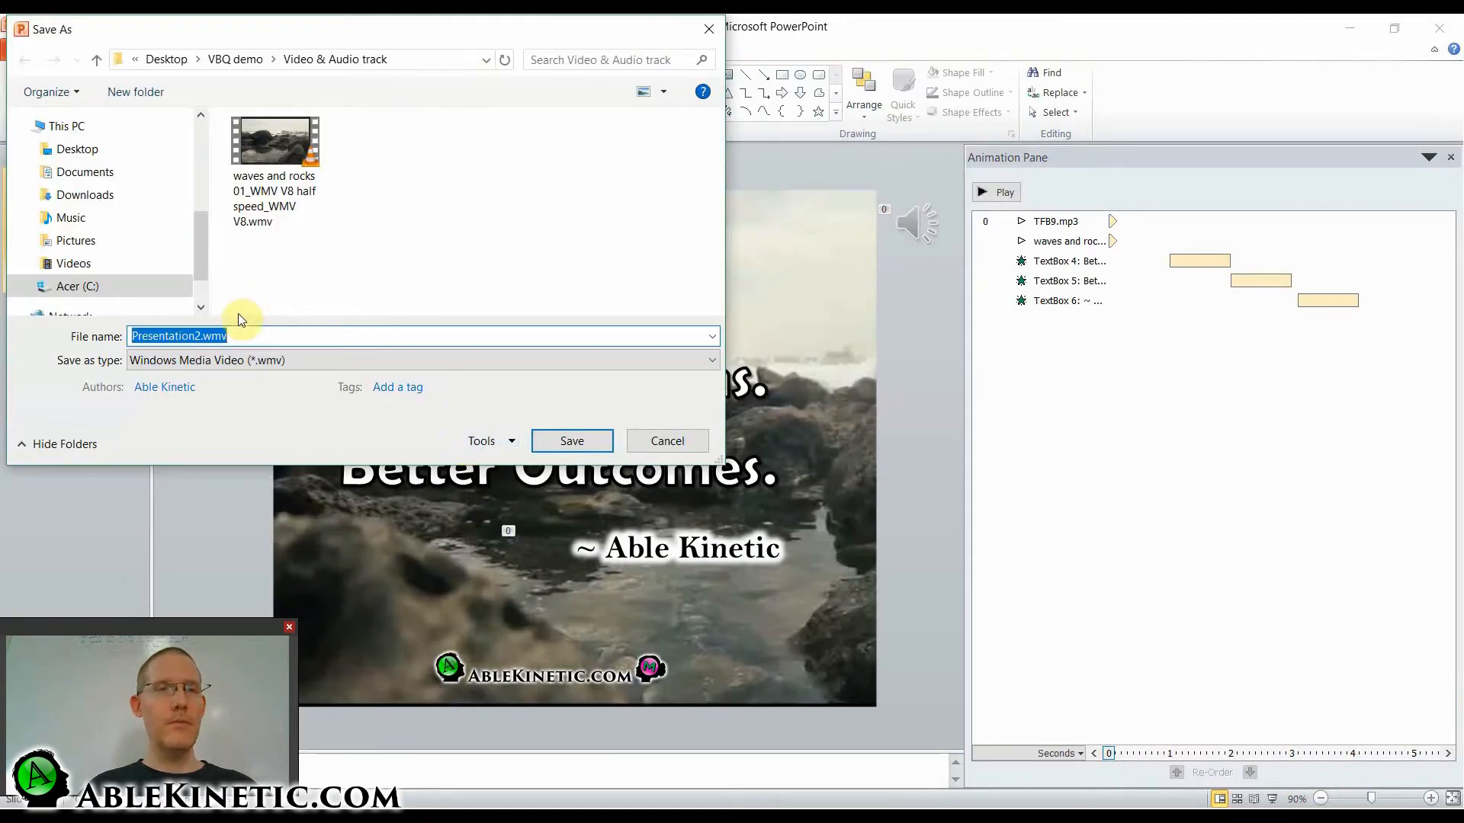
{"action": "left_click_drag", "start_coordinate": [200, 243], "coordinate": [200, 163]}
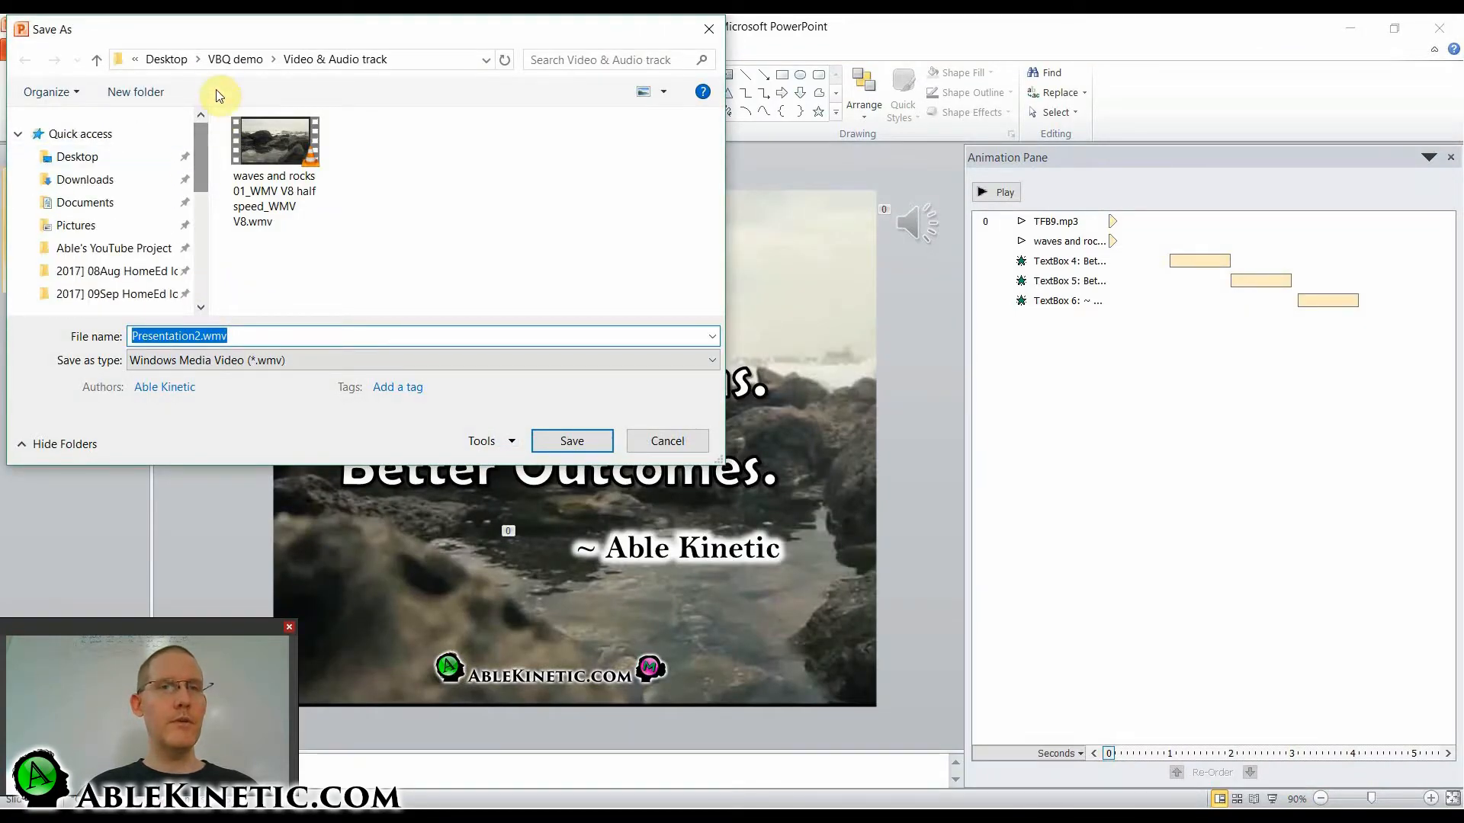
{"action": "left_click", "coordinate": [235, 59]}
{"action": "left_click", "coordinate": [585, 446]}
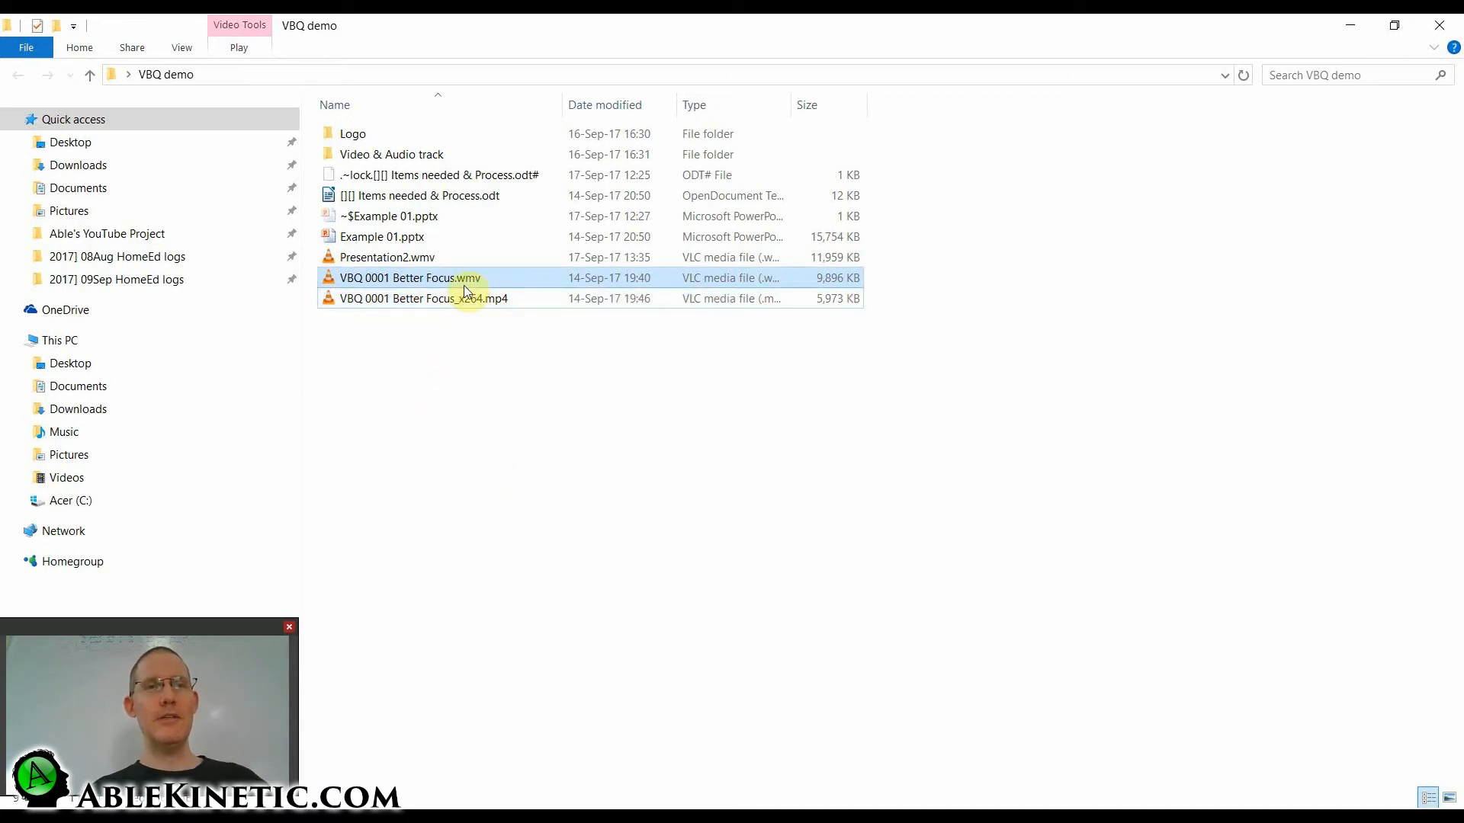
Switch to Any Video Converter, add the Presentation2 video, and choose HTML5 MP4 Movie (*.mp4) as output format.
{"action": "left_click", "coordinate": [374, 429]}
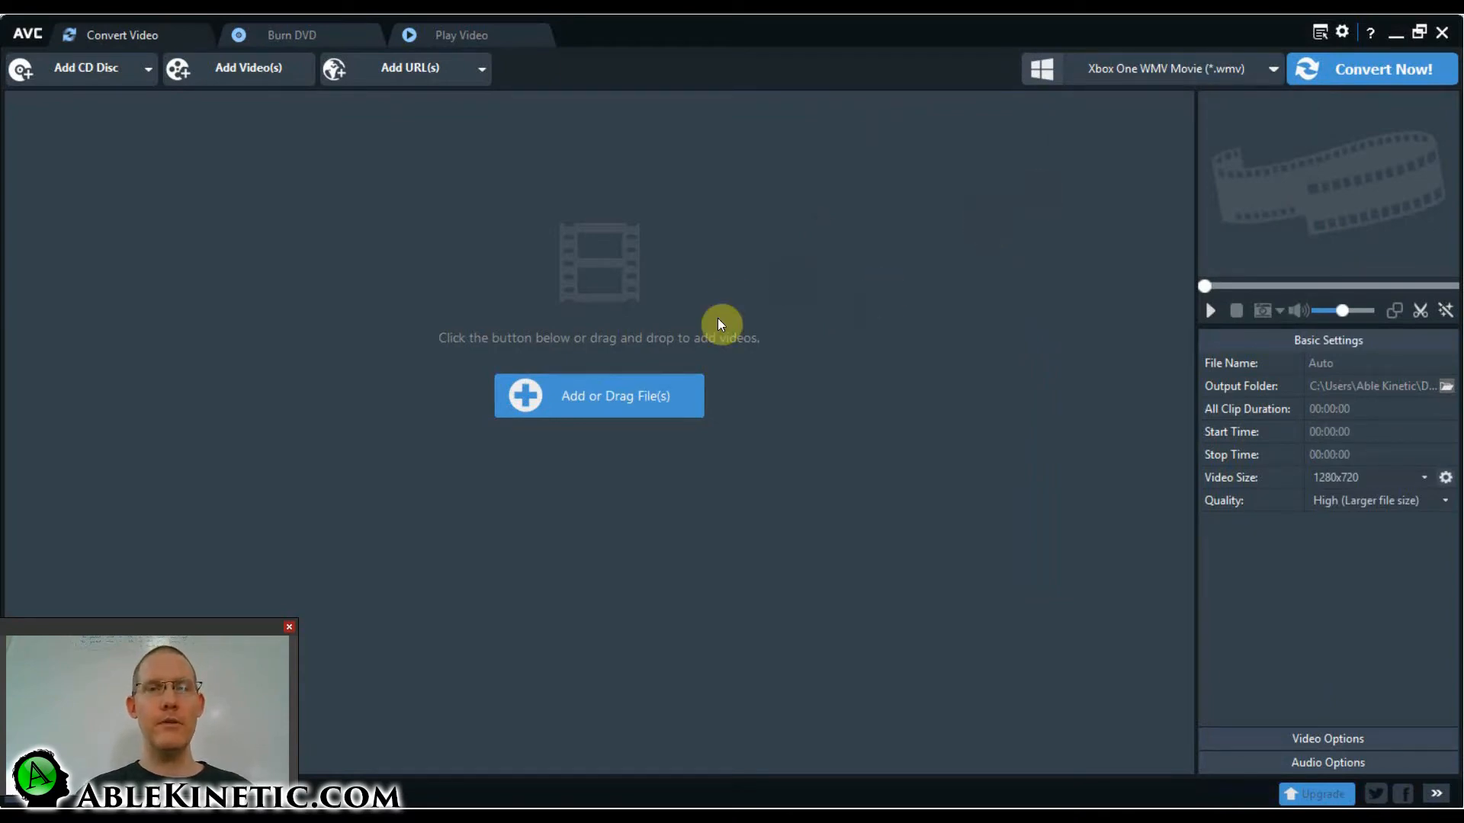
{"action": "left_click", "coordinate": [615, 395]}
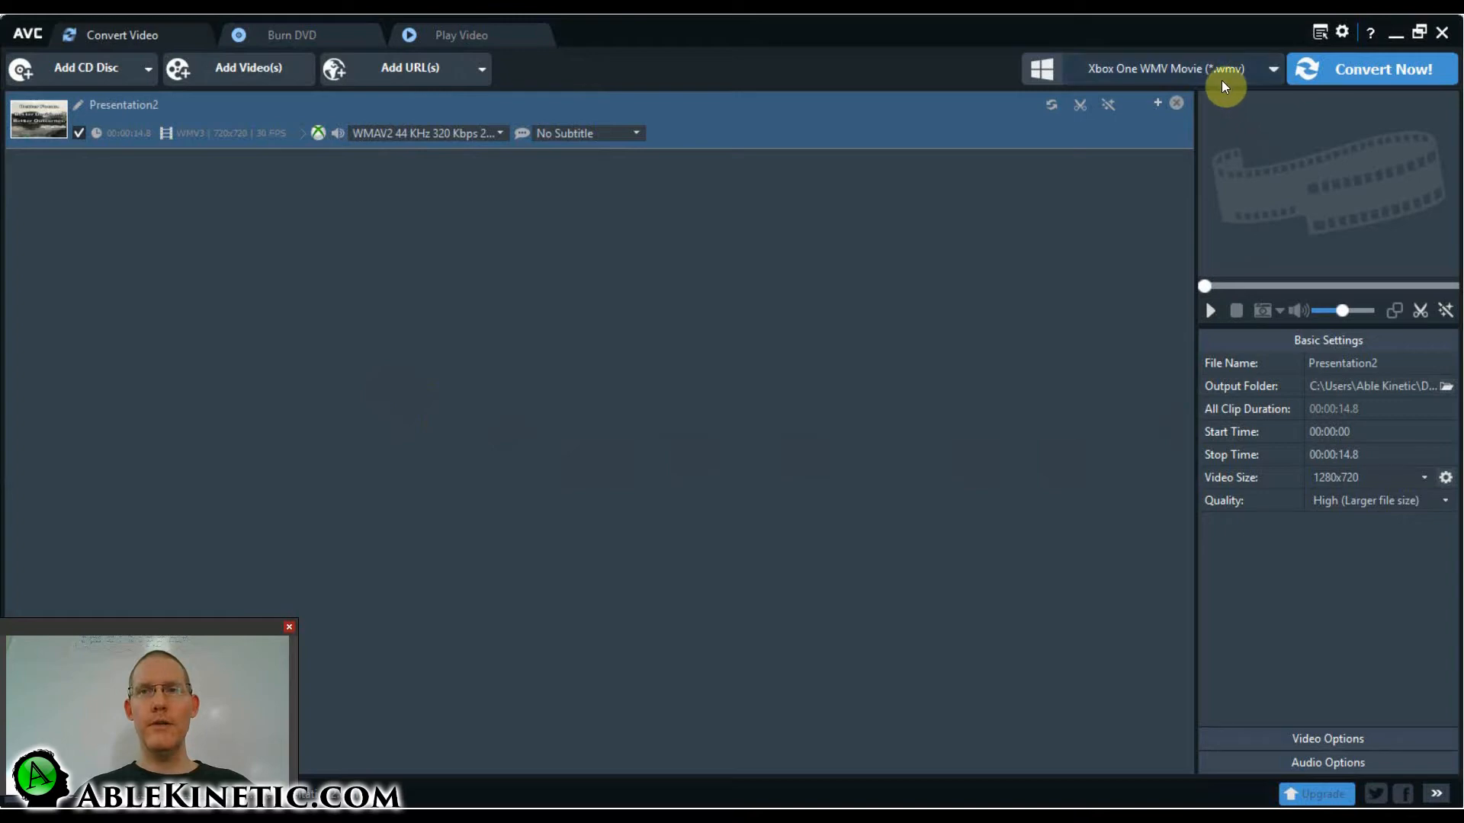
{"action": "left_click", "coordinate": [1221, 77]}
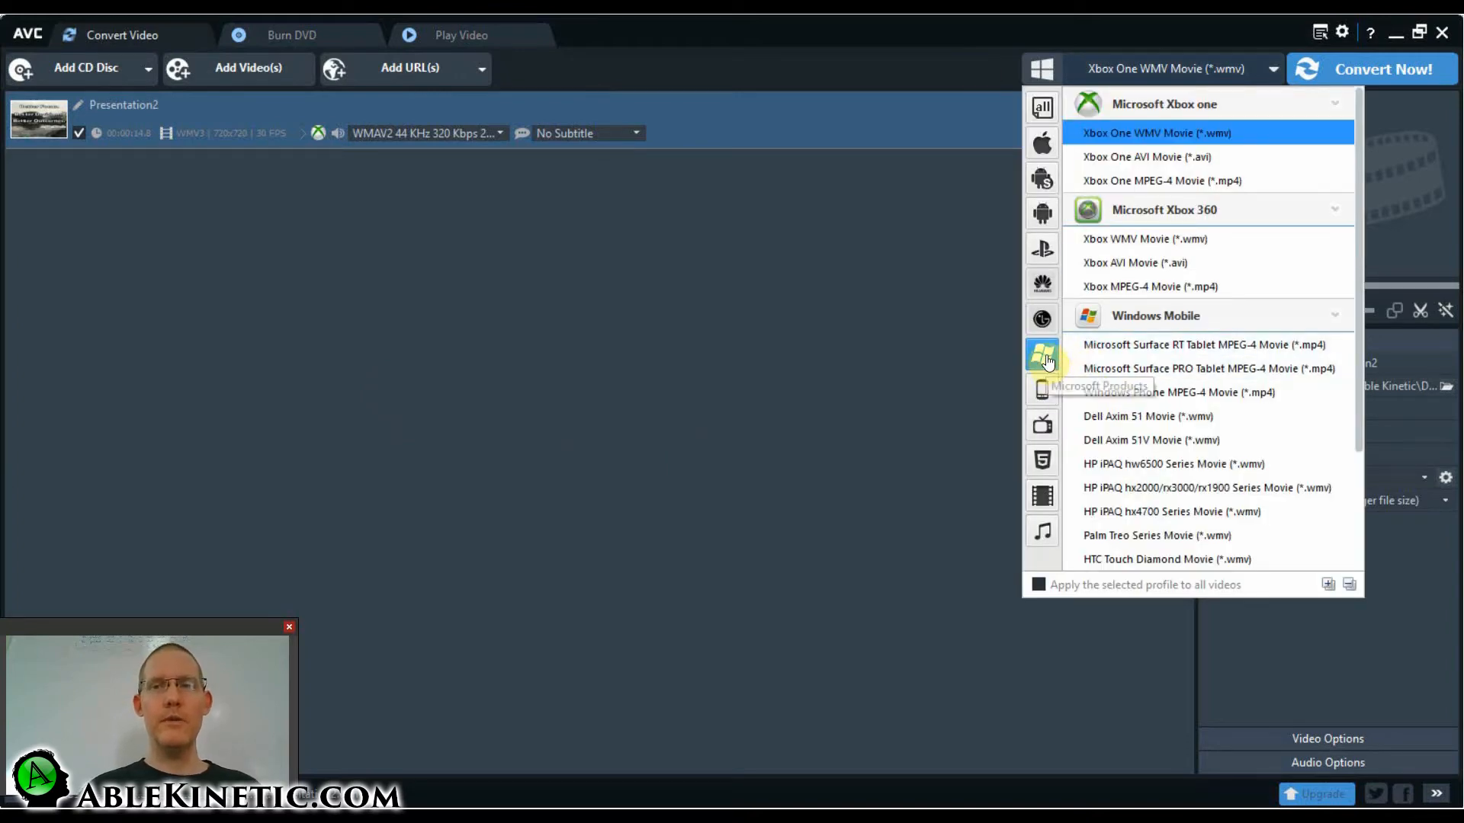
{"action": "left_click", "coordinate": [1042, 467]}
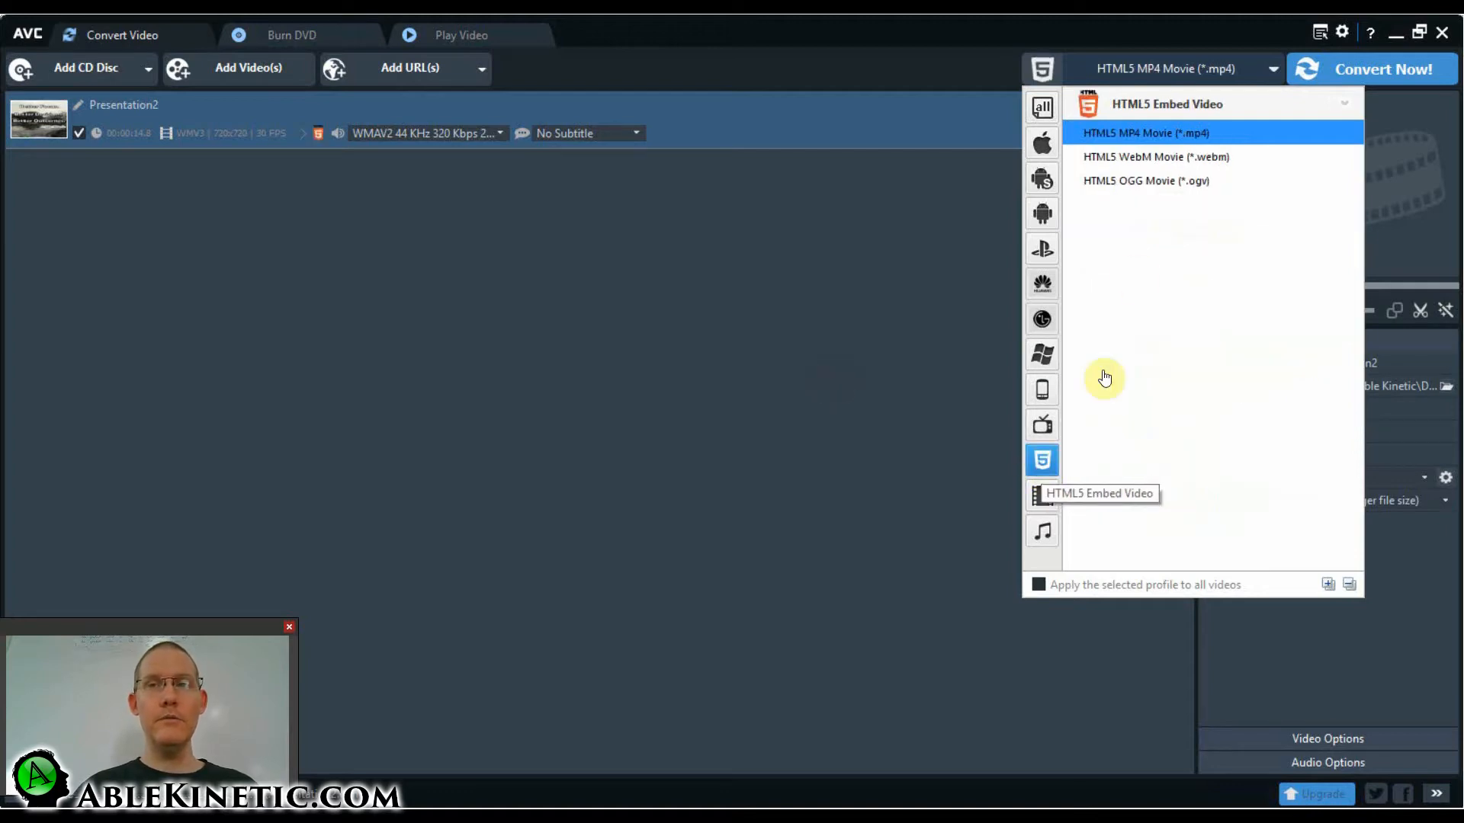
{"action": "left_click", "coordinate": [1137, 133]}
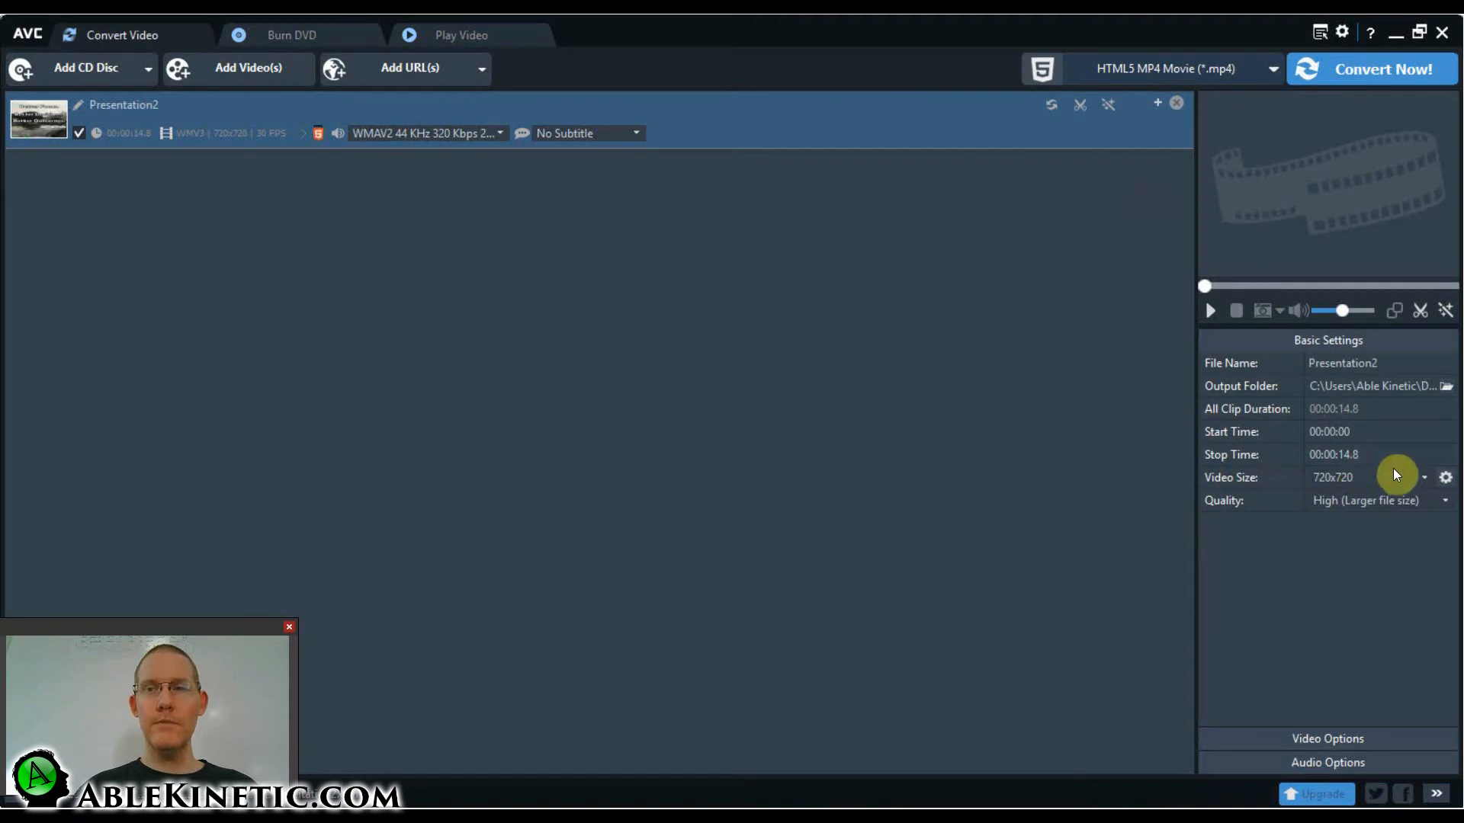
Confirm a custom video size of 720 x 720 and convert the Presentation2 video.
{"action": "left_click", "coordinate": [1444, 481]}
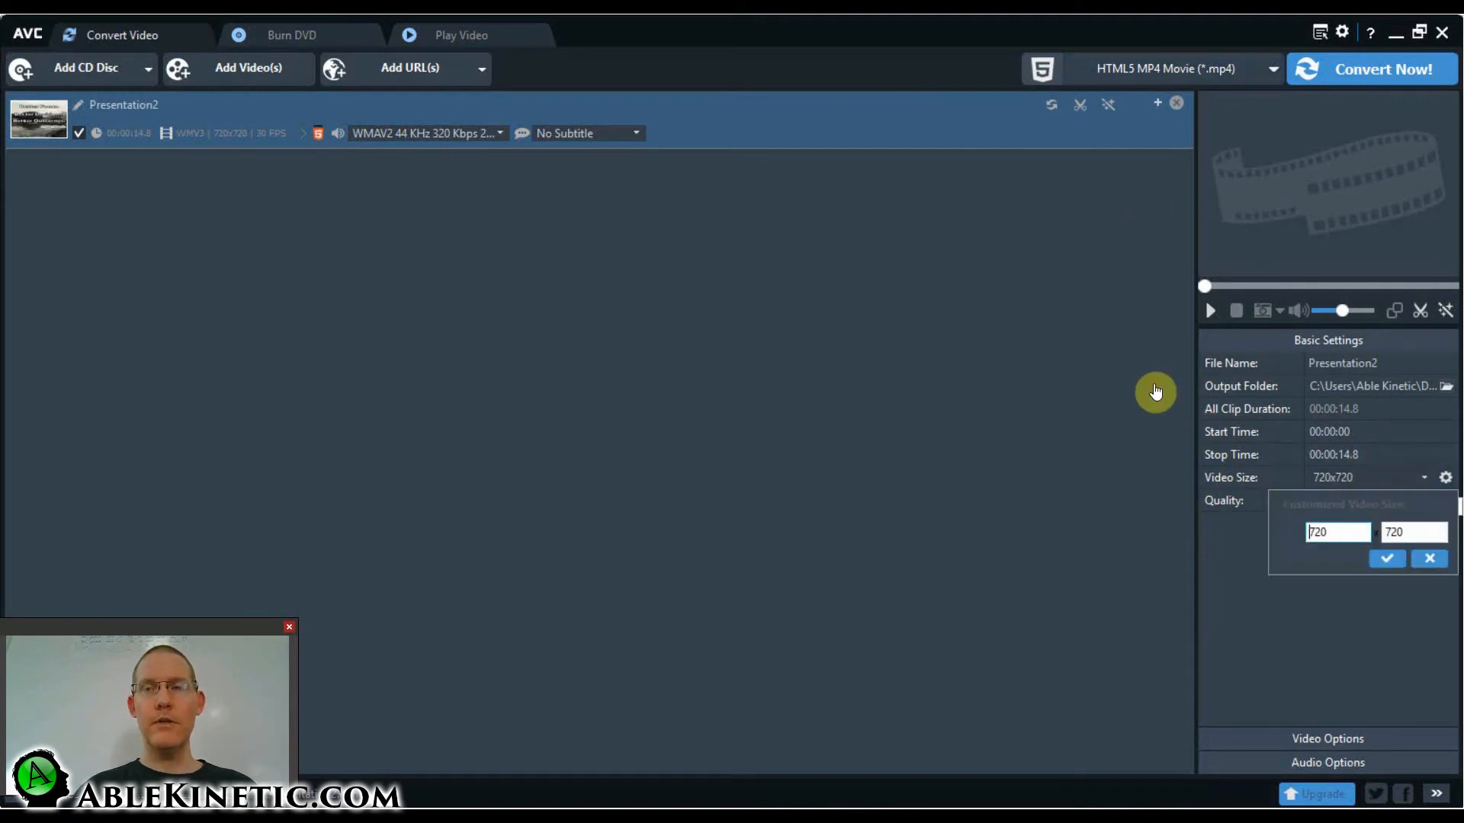
{"action": "left_click", "coordinate": [1384, 562]}
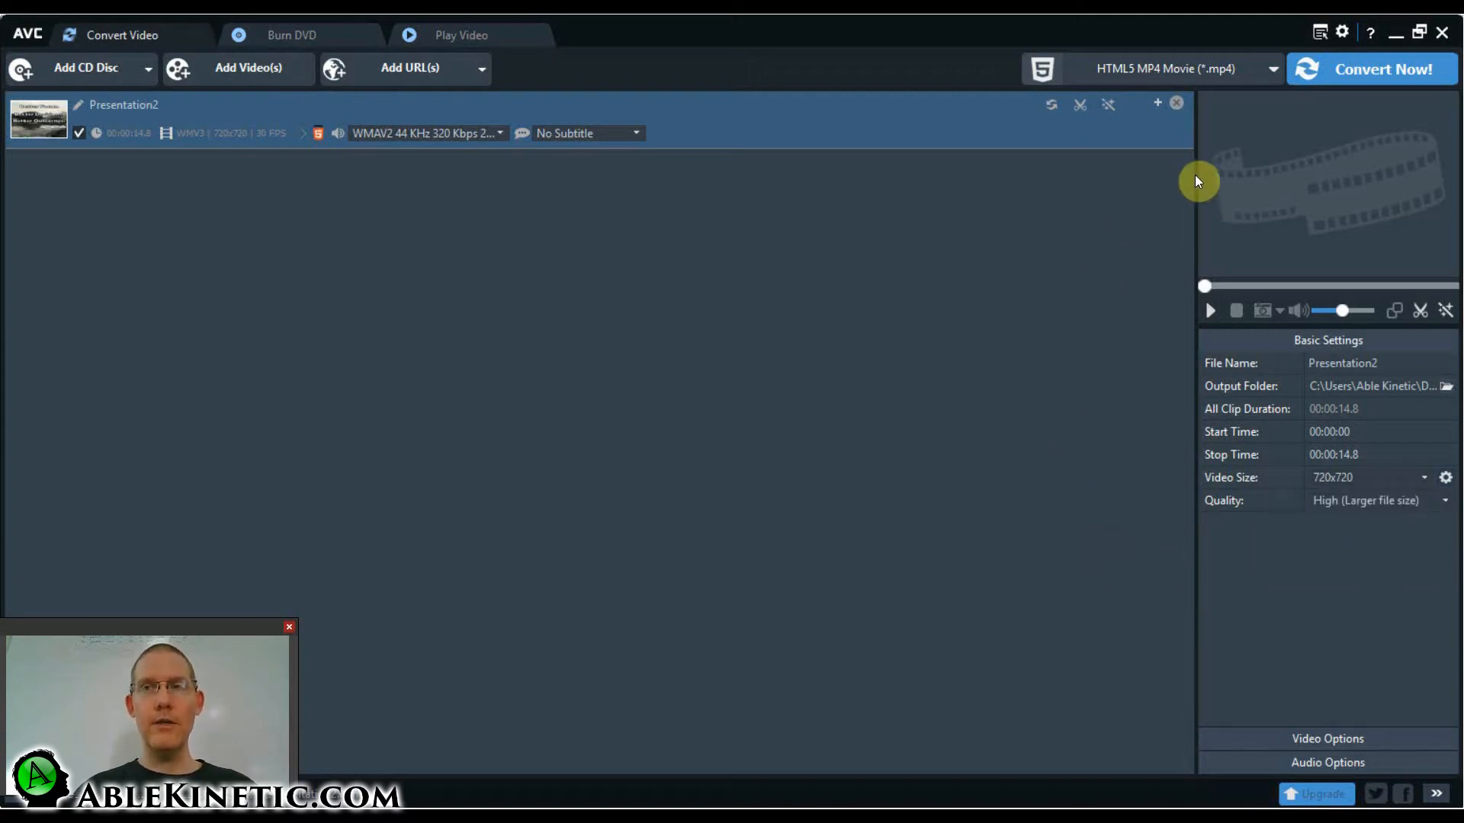
{"action": "left_click", "coordinate": [1338, 73]}
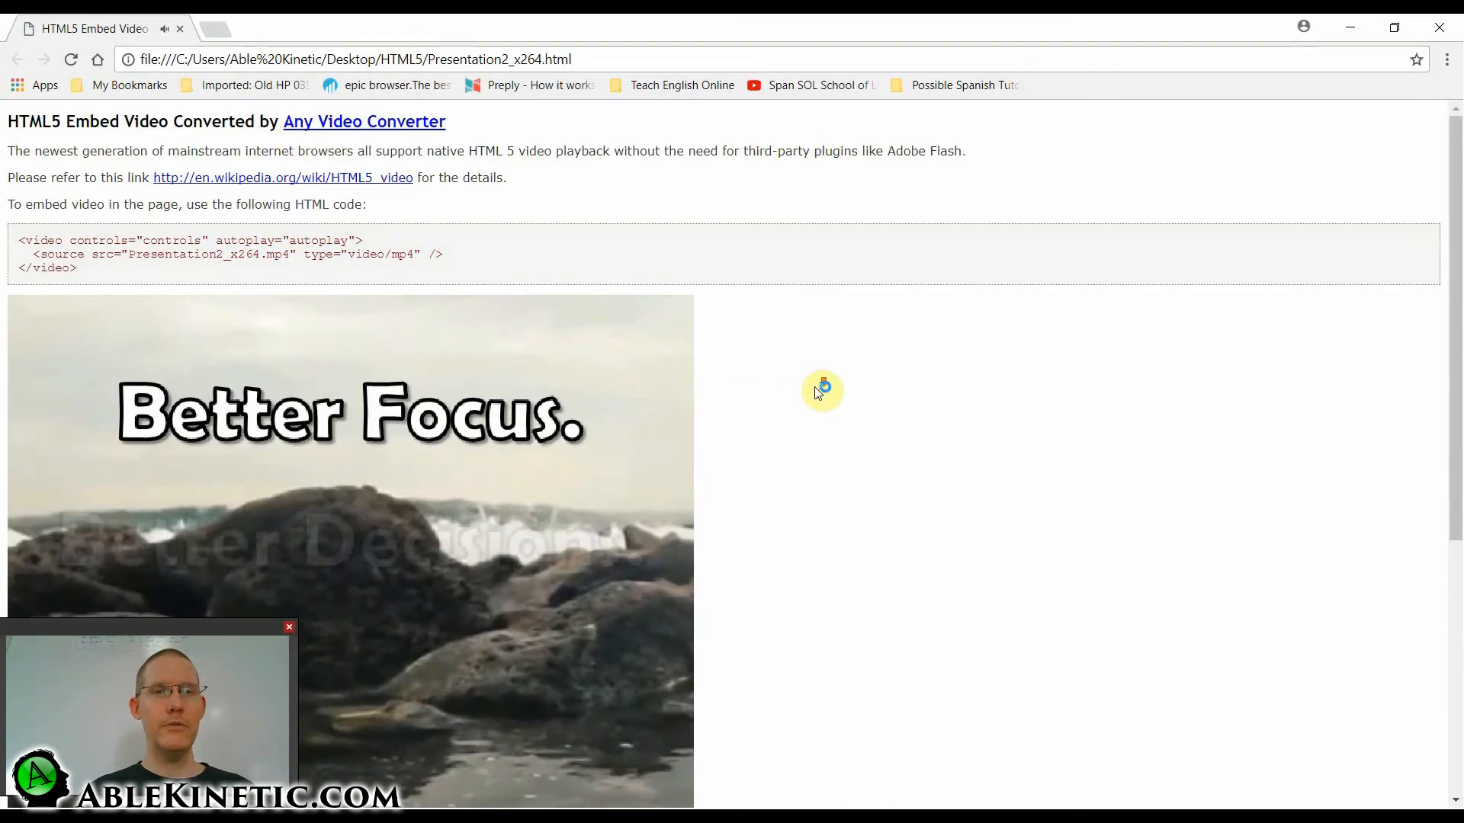
Review the converted video playing on the HTML5 embed page, and close the browser.
{"action": "scroll", "coordinate": [816, 389], "scroll_direction": "down", "scroll_amount": 5}
{"action": "scroll", "coordinate": [817, 392], "scroll_direction": "up", "scroll_amount": 2}
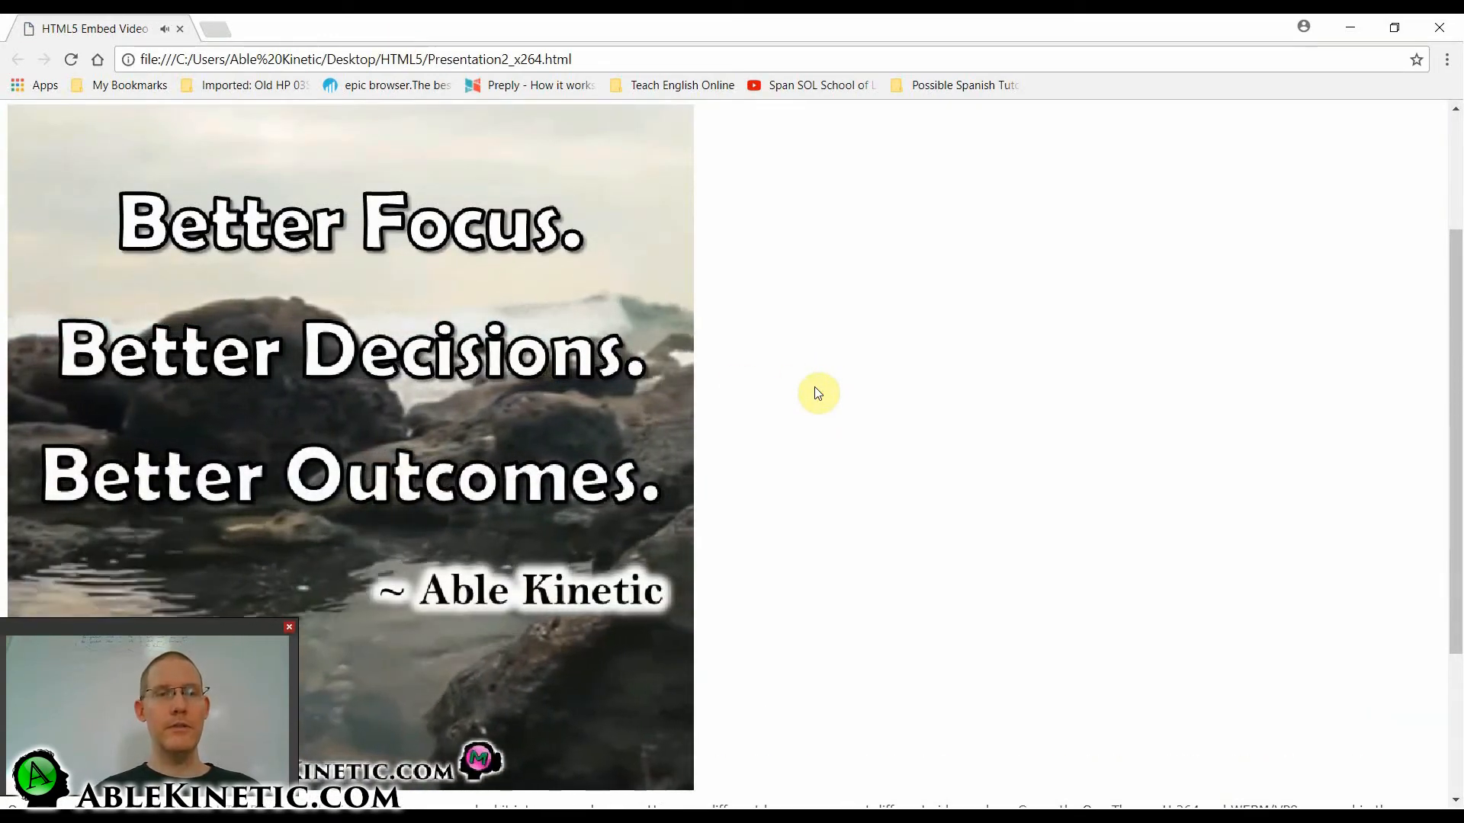
{"action": "scroll", "coordinate": [817, 392], "scroll_direction": "down", "scroll_amount": 1}
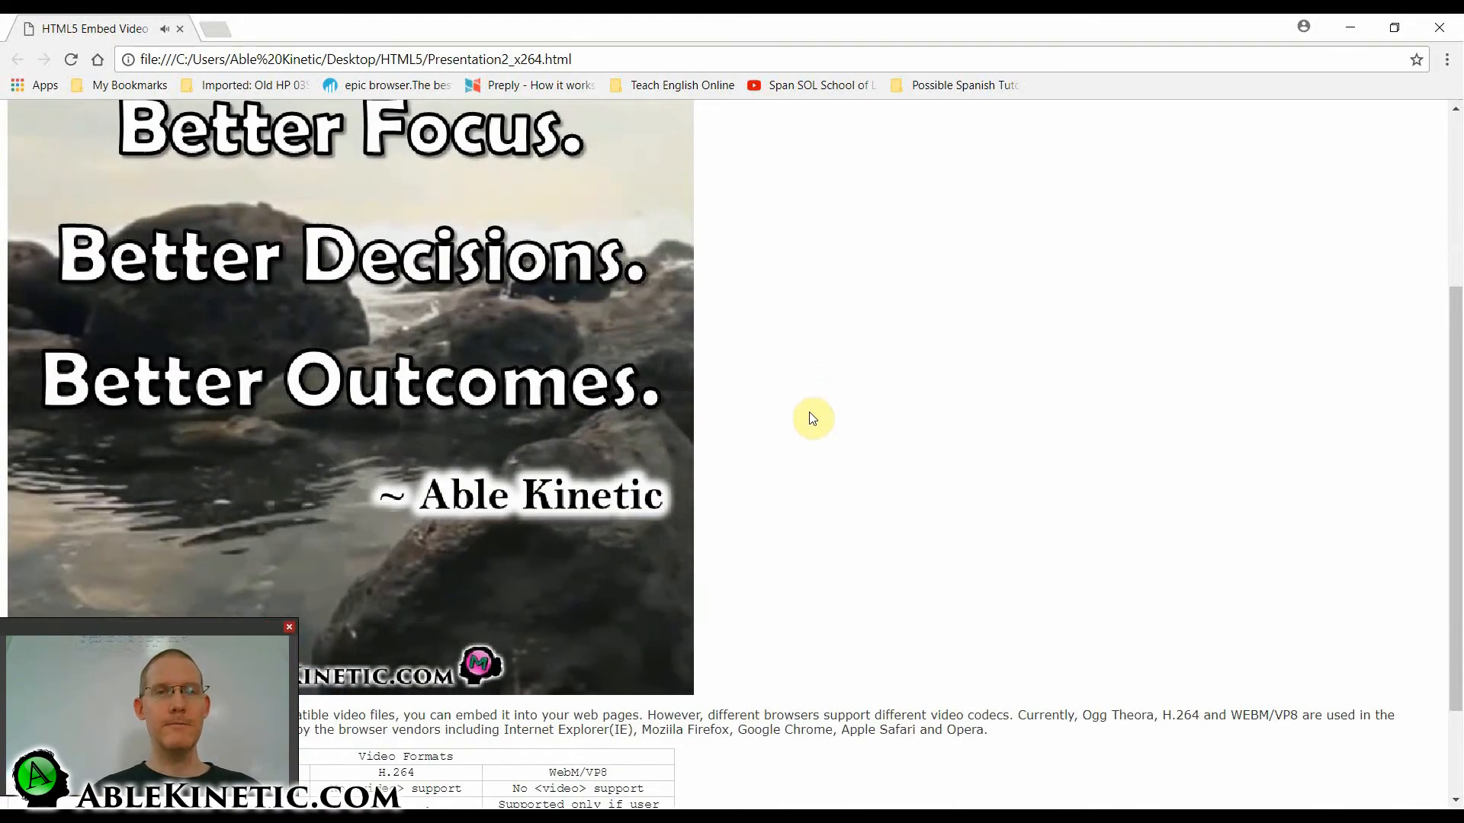
{"action": "scroll", "coordinate": [815, 418], "scroll_direction": "up", "scroll_amount": 1}
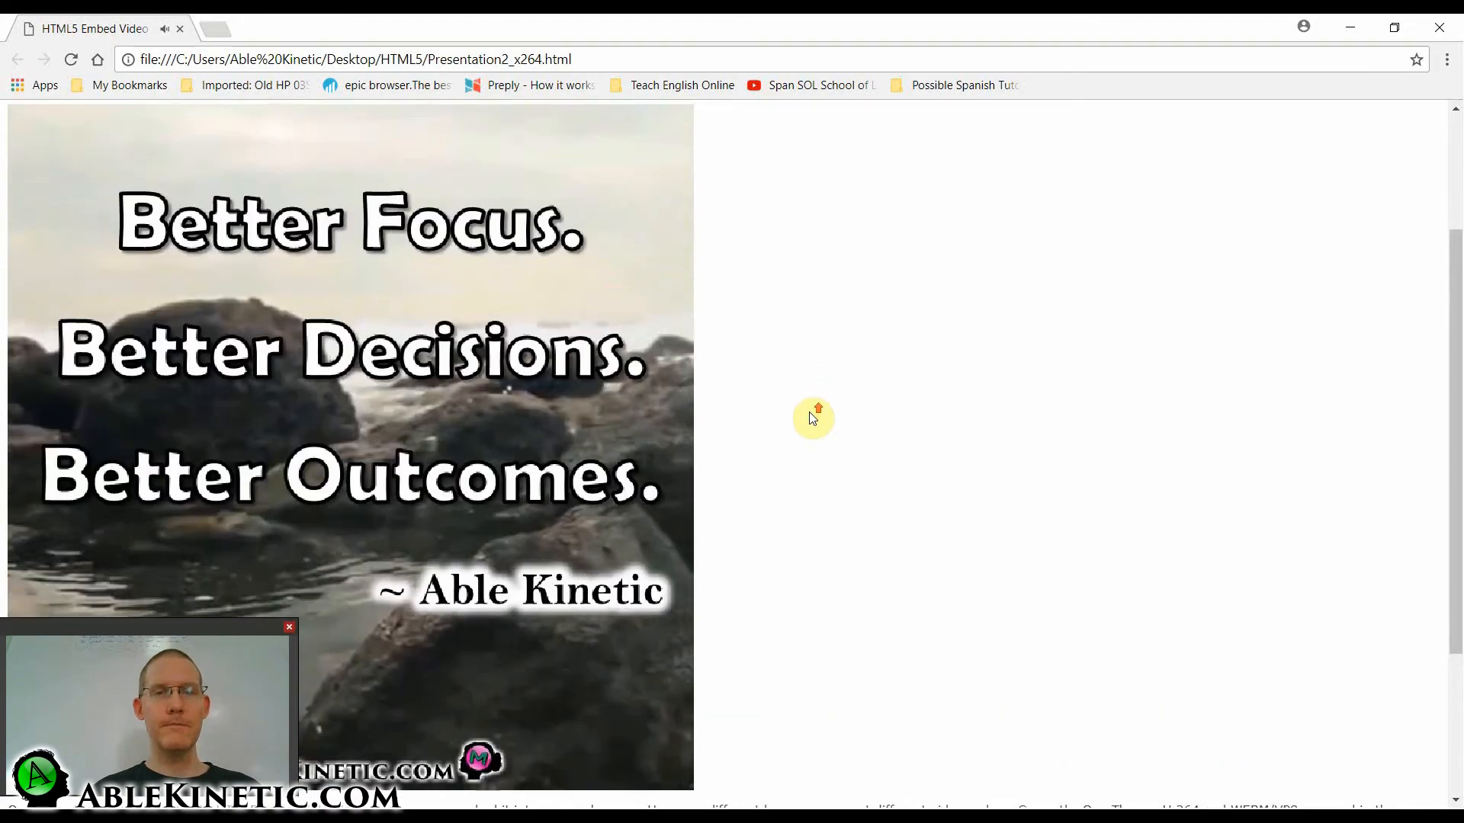
{"action": "left_click", "coordinate": [1440, 29]}
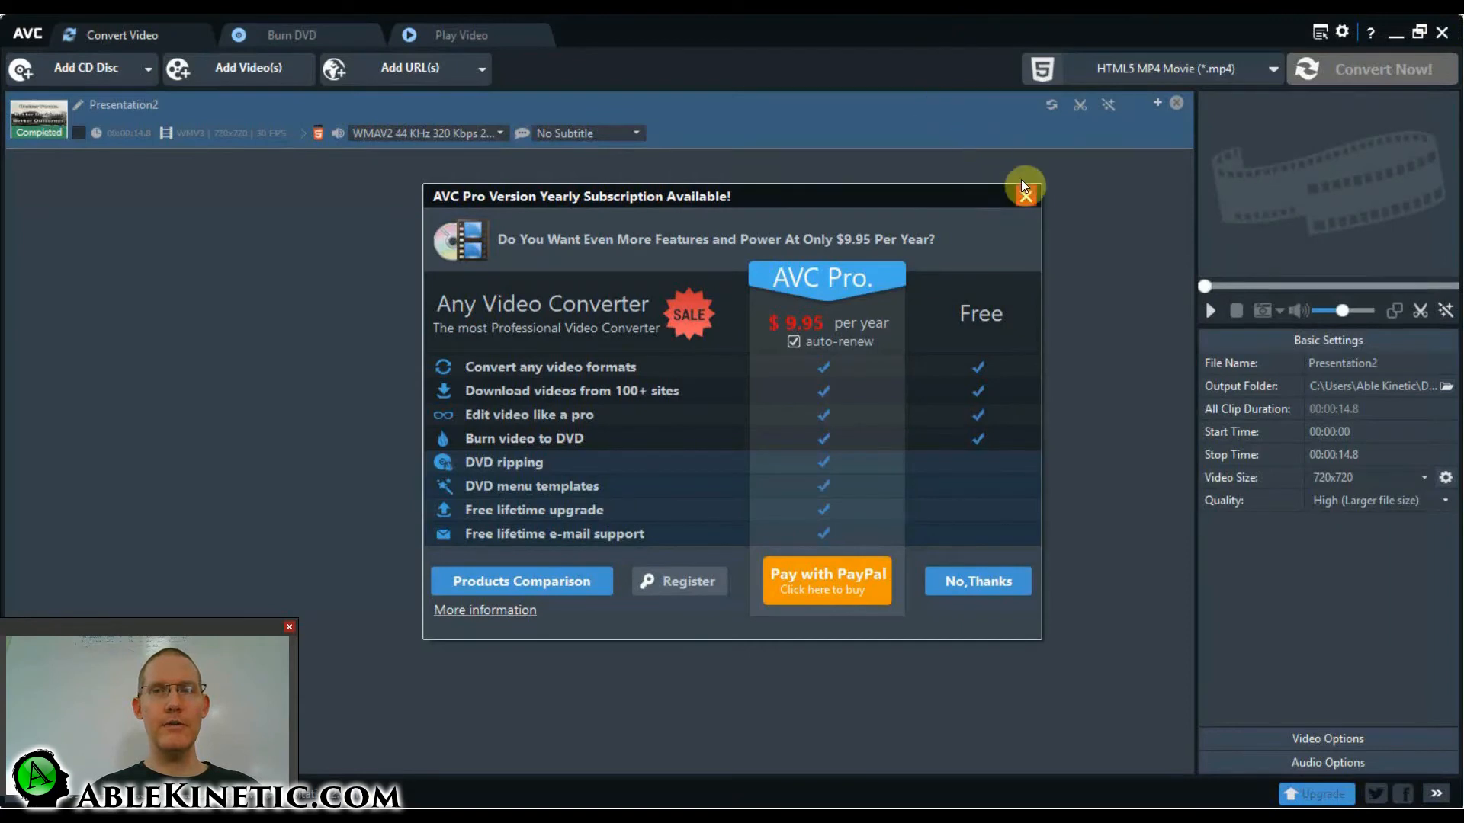
Close the video converter along with its subscription offer, and maximize the HTML5 output folder window.
{"action": "left_click", "coordinate": [1028, 197]}
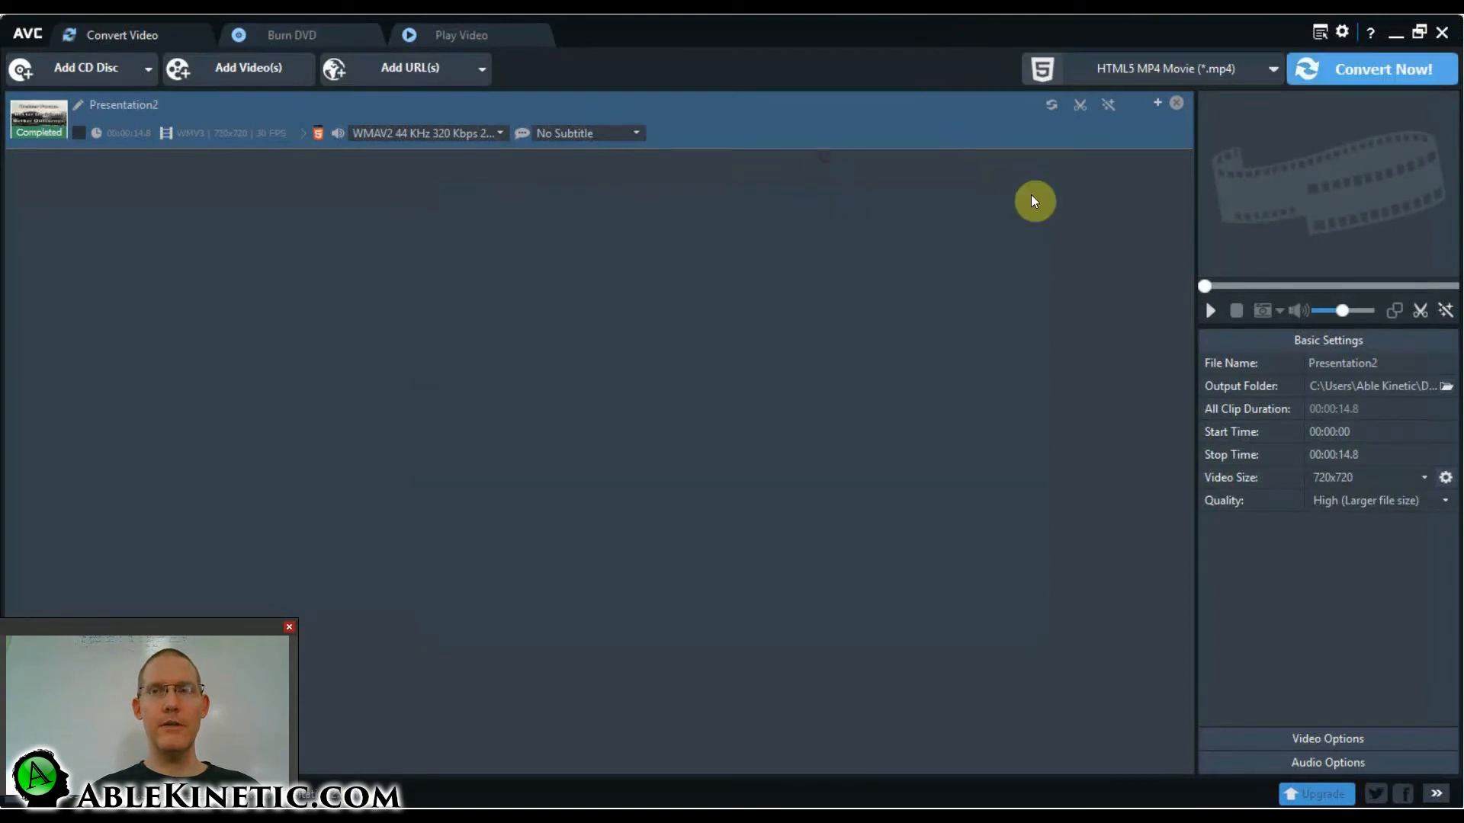
{"action": "left_click", "coordinate": [1442, 34]}
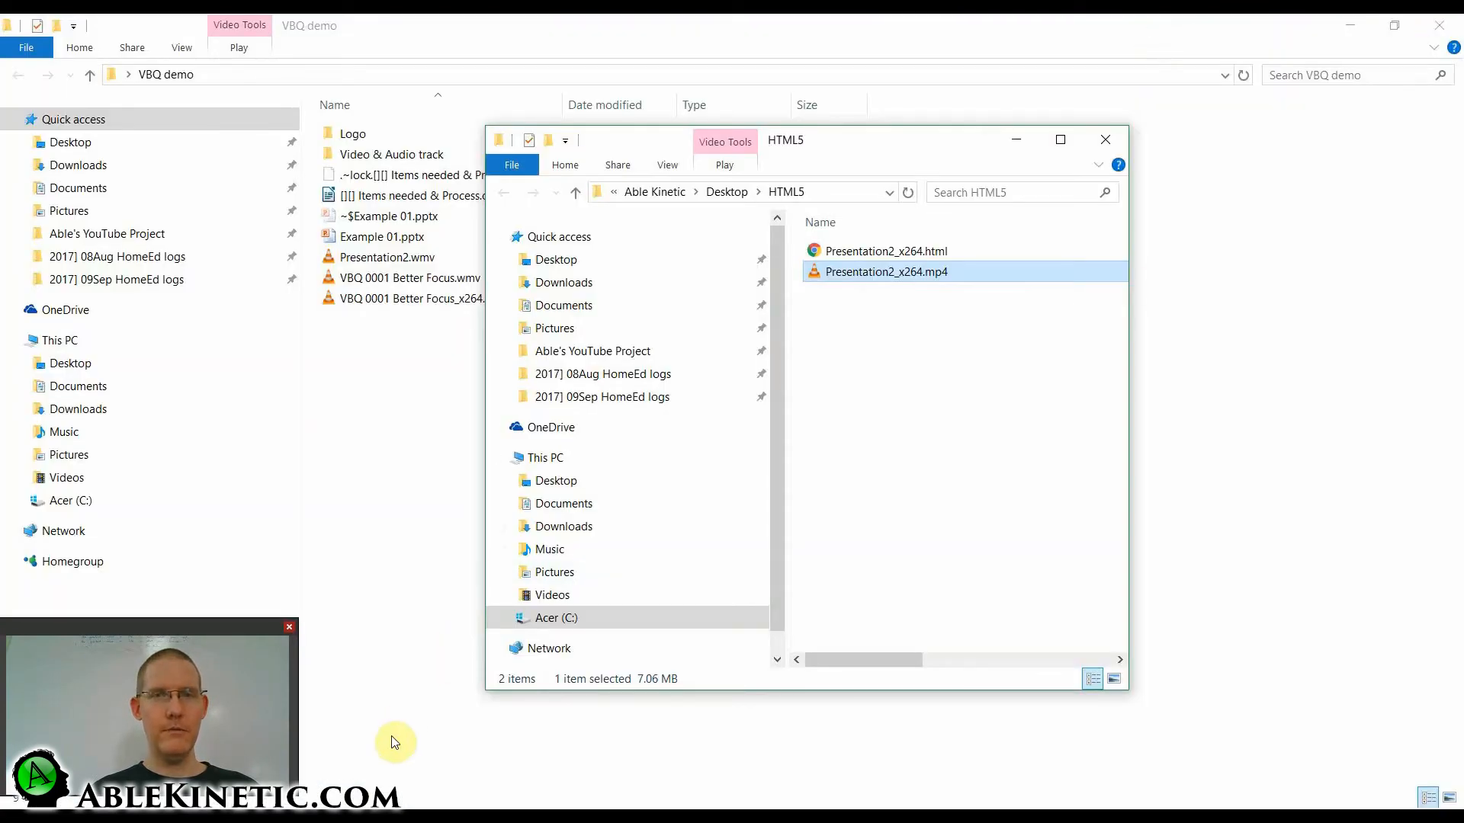
{"action": "left_click", "coordinate": [1066, 141]}
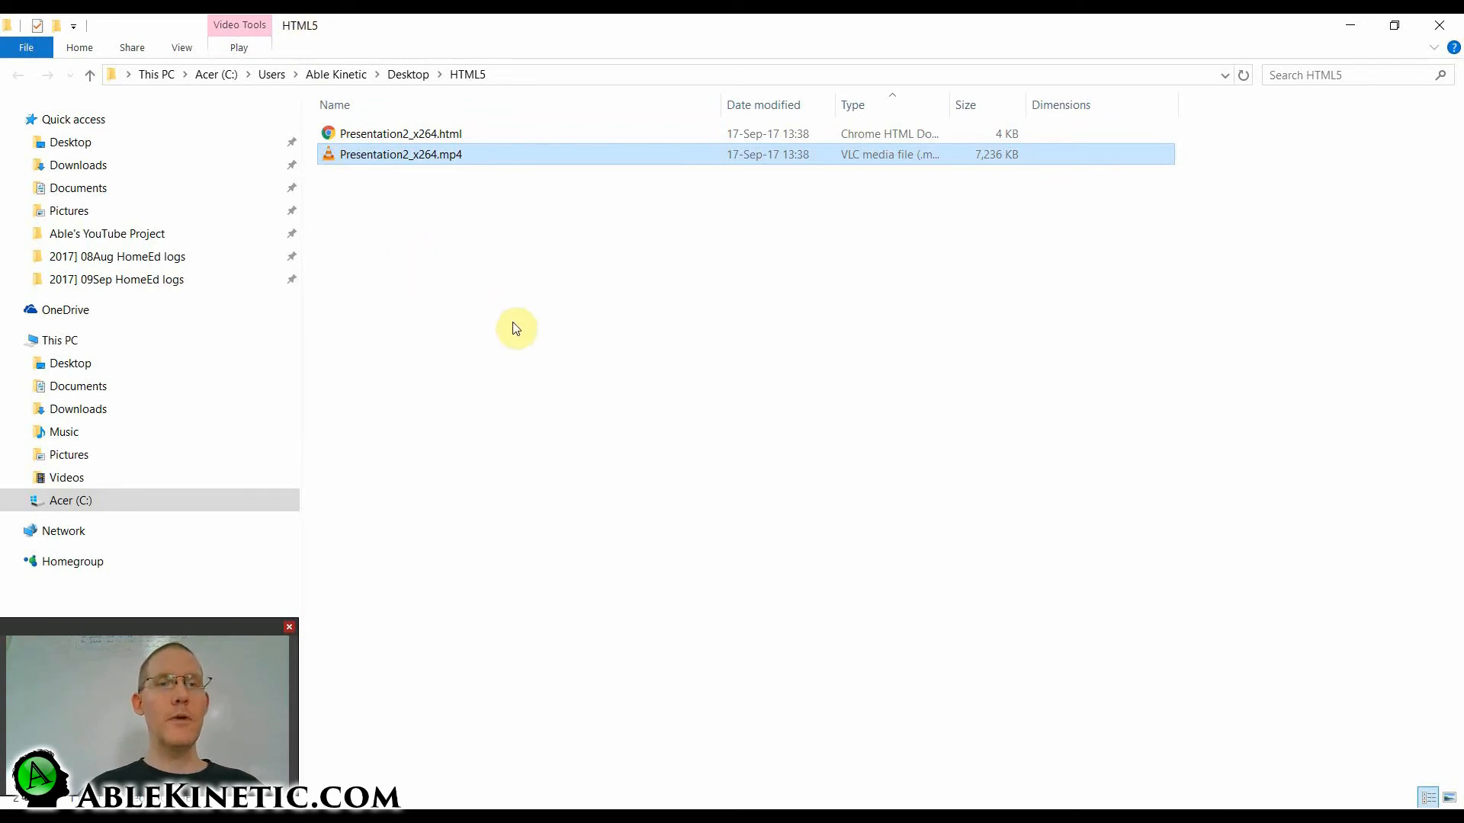
Rename the converted Presentation2_x264.mp4 file as Better Focus x264.mp4 and play it in VLC media player.
{"action": "key", "text": "F2"}
{"action": "left_click_drag", "start_coordinate": [414, 156], "coordinate": [323, 155]}
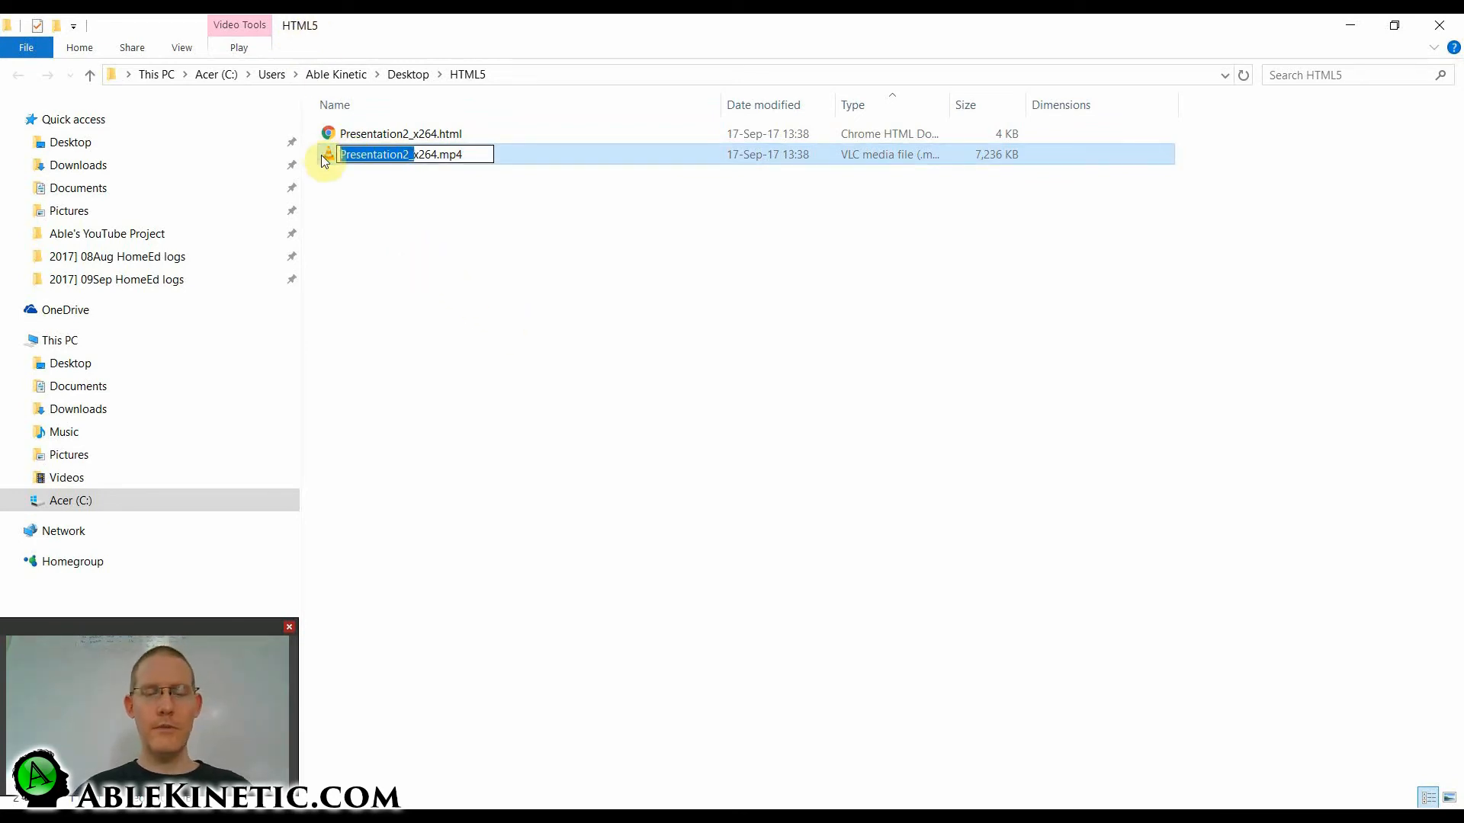
{"action": "type", "text": "Better Fo"}
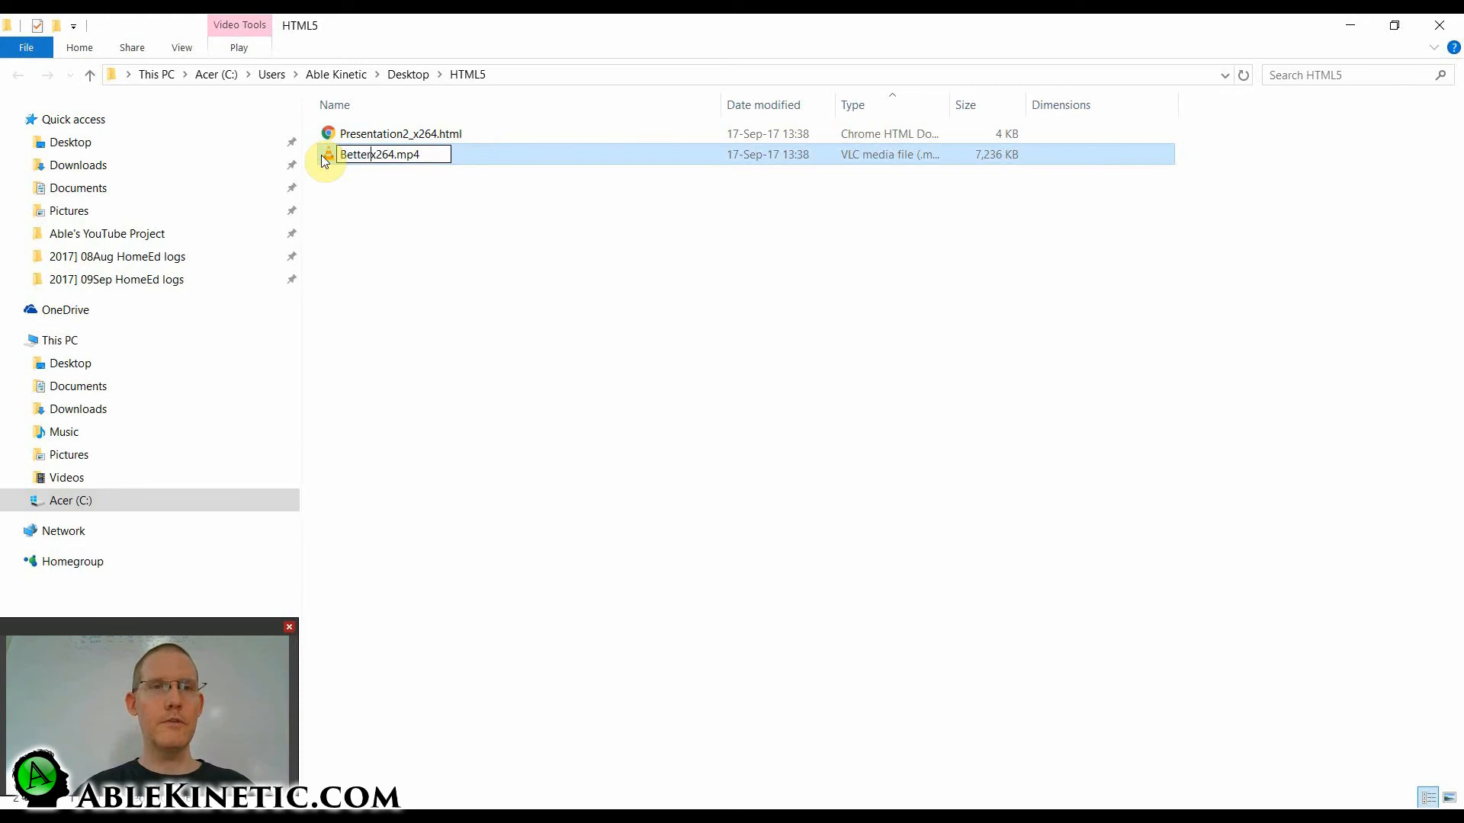
{"action": "type", "text": "cus"}
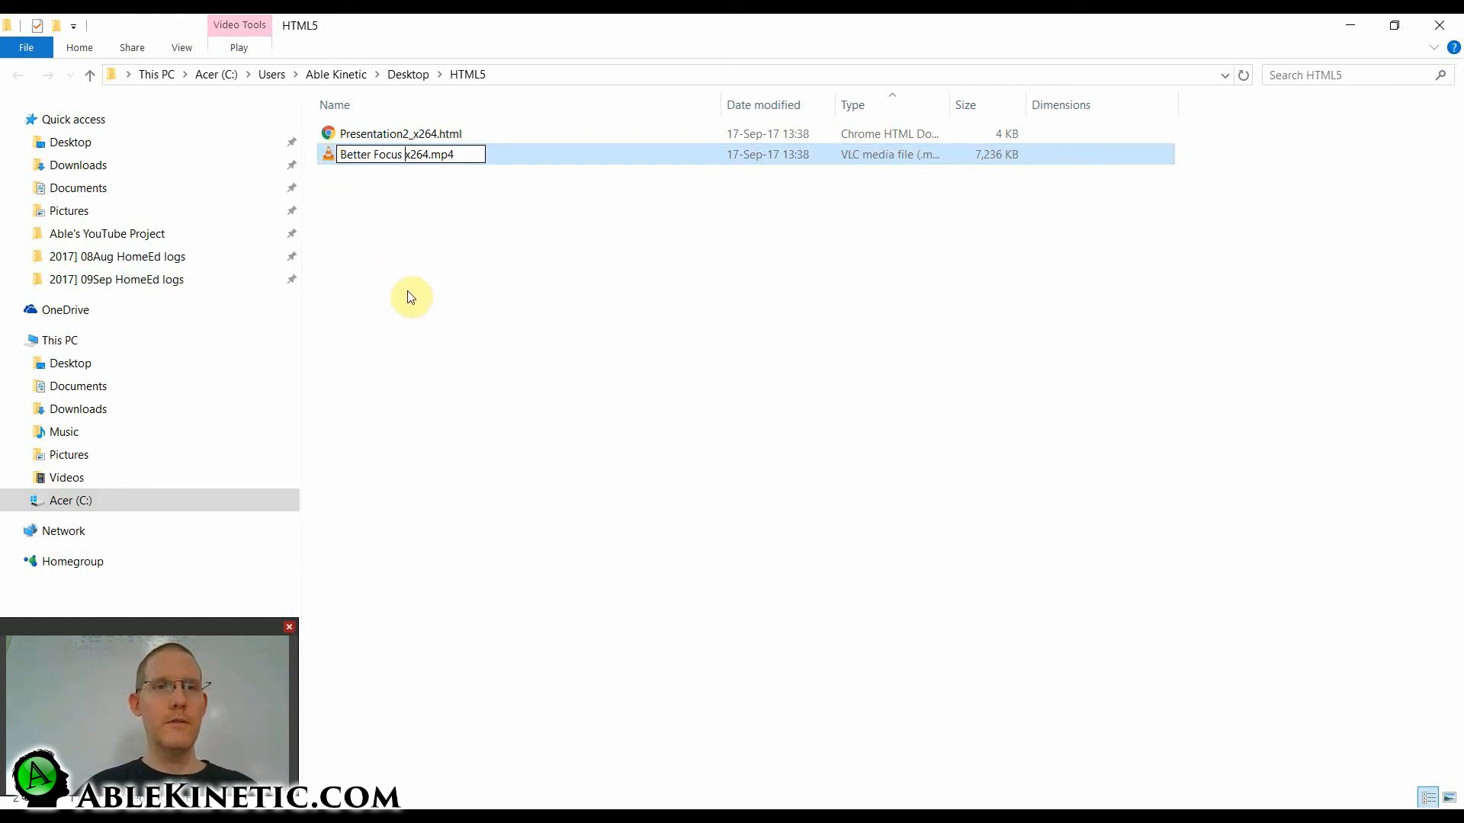
{"action": "left_click", "coordinate": [407, 292]}
{"action": "left_click", "coordinate": [364, 167]}
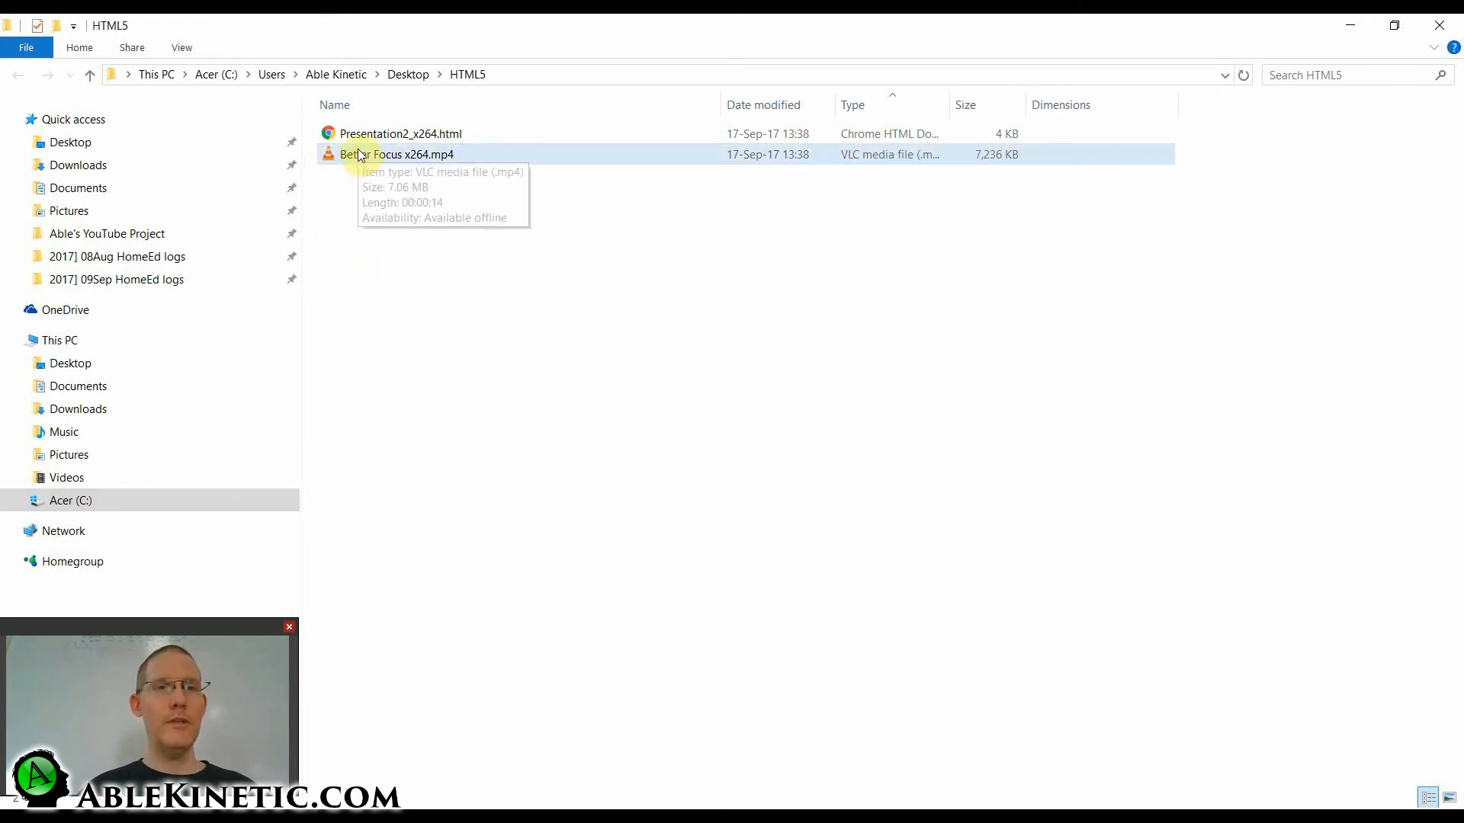
{"action": "double_click", "coordinate": [359, 154]}
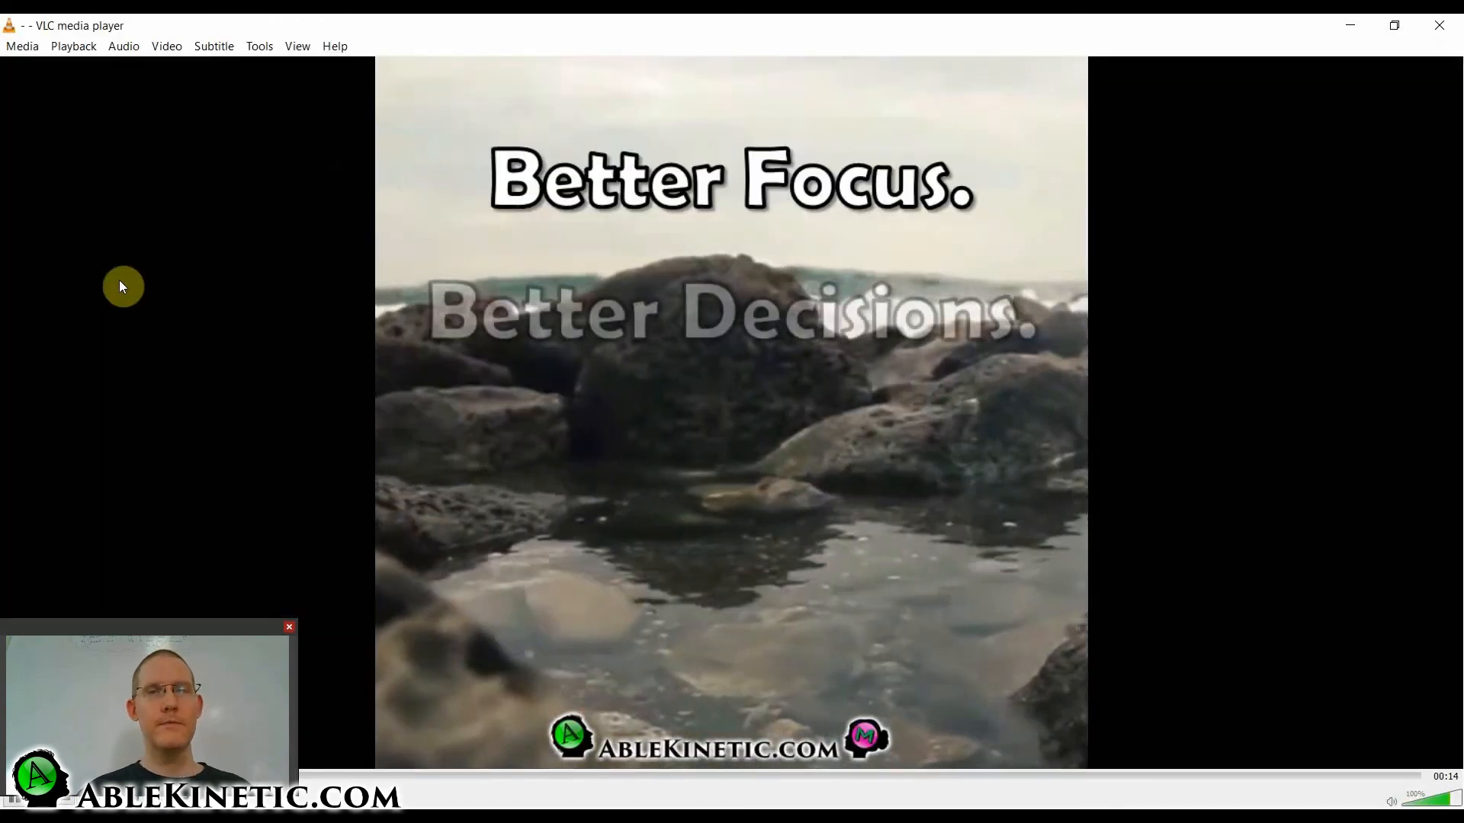